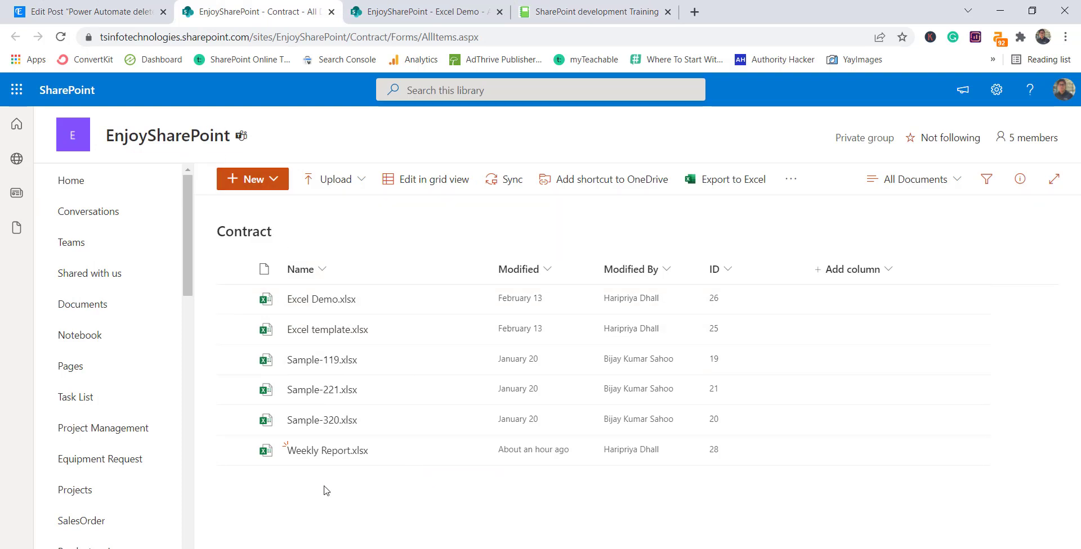
Review the files in the Contract and Excel Demo libraries and the topic list of the Power Automate blog post
left_click(445, 11)
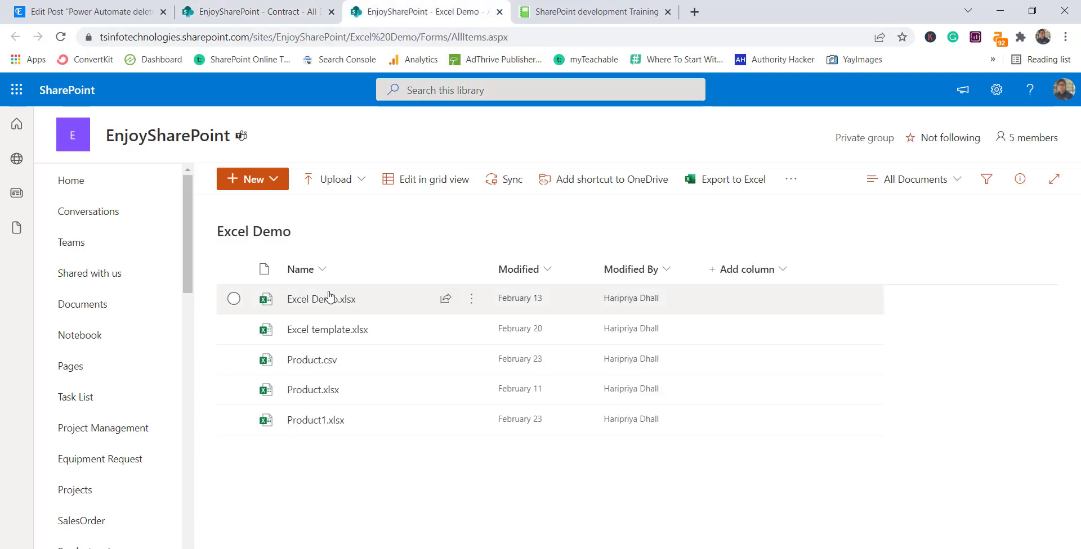
left_click(245, 16)
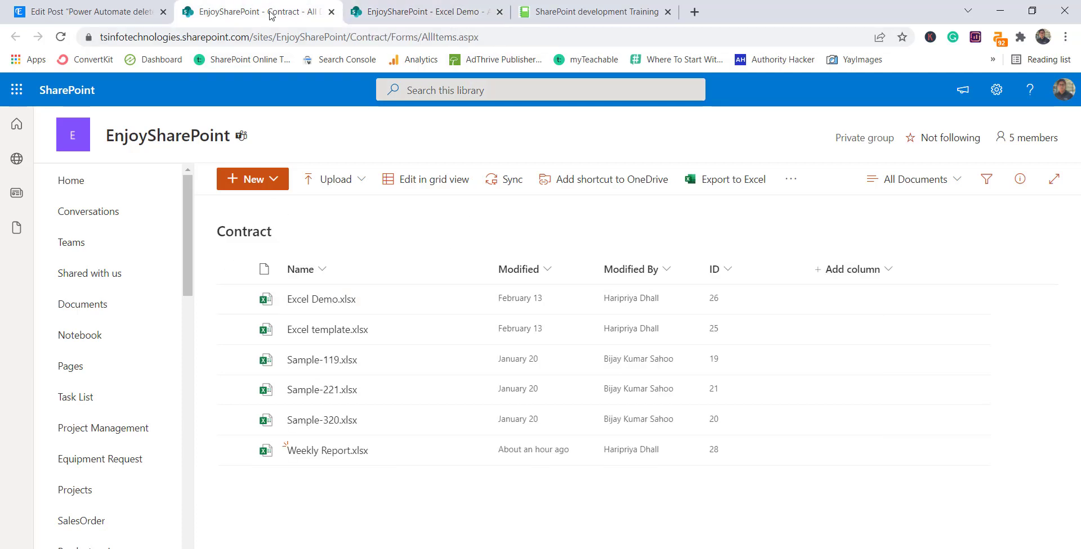
left_click(393, 10)
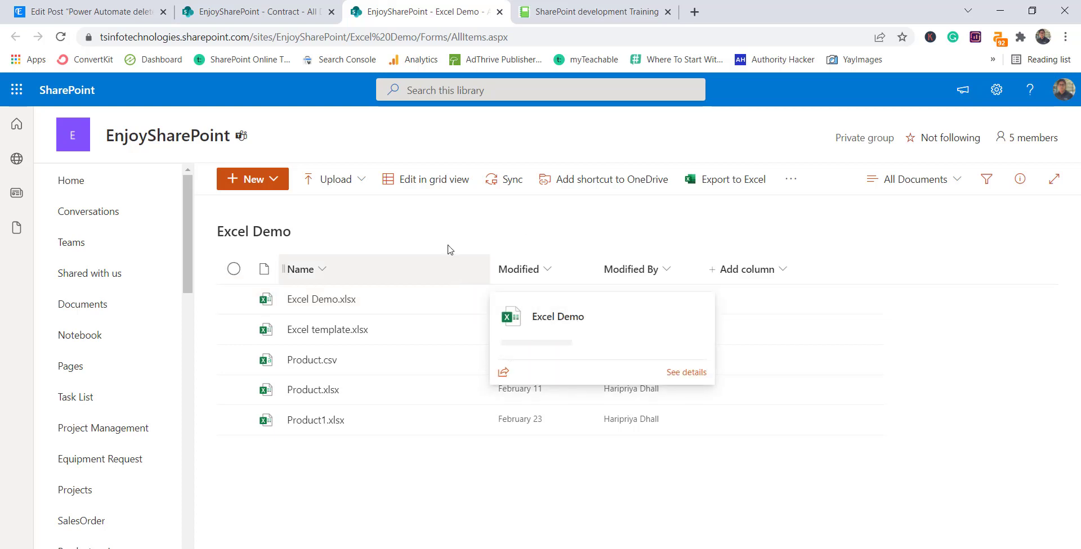
left_click(152, 6)
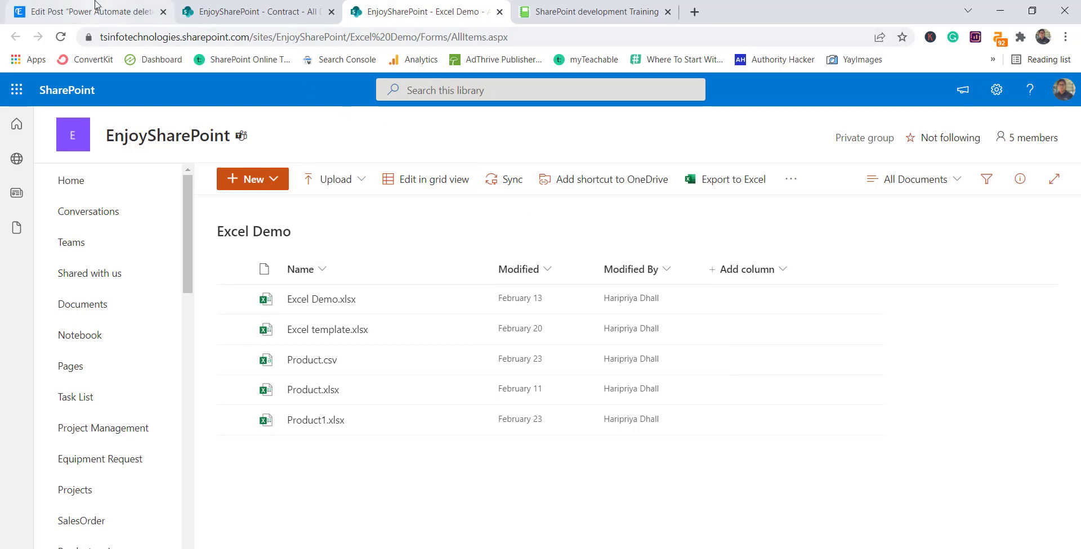
scroll(433, 412, "down", 3)
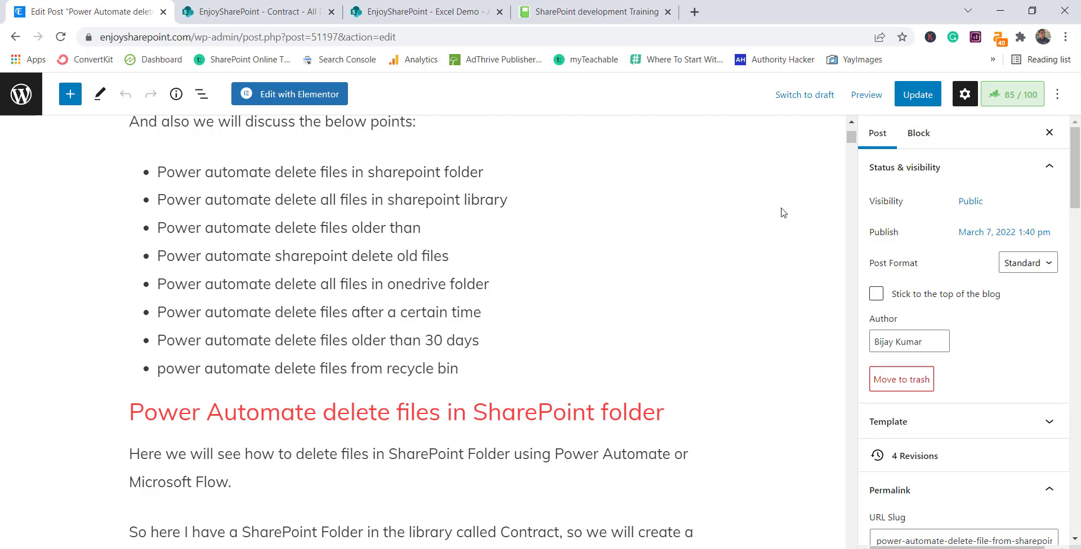
mouse_move(849, 144)
left_mouse_down()
mouse_move(866, 438)
mouse_move(852, 131)
left_mouse_up()
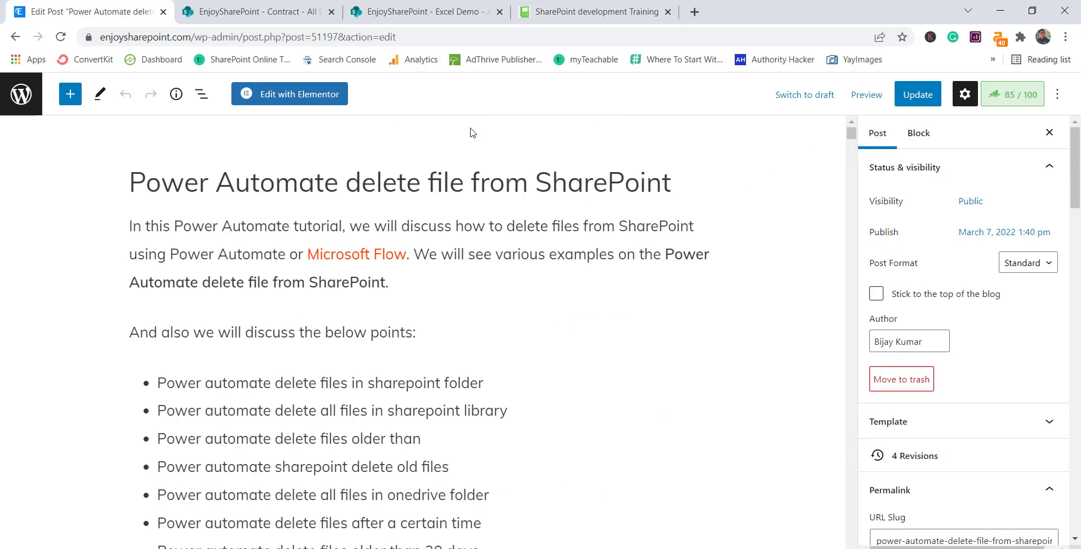
Open the Power Automate site flow.microsoft.com in a new browser tab
left_click(694, 12)
type("flo")
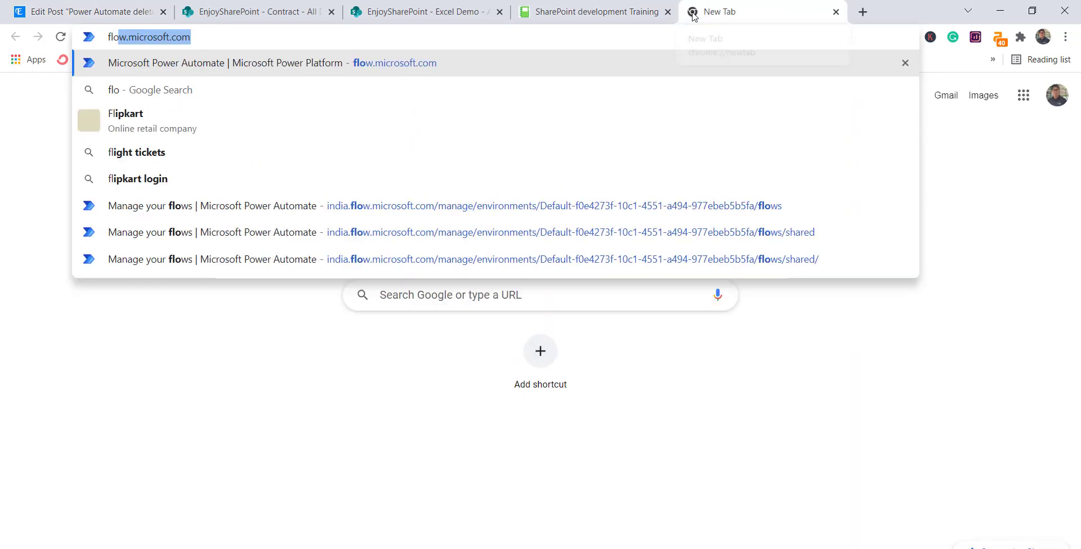
key("Return")
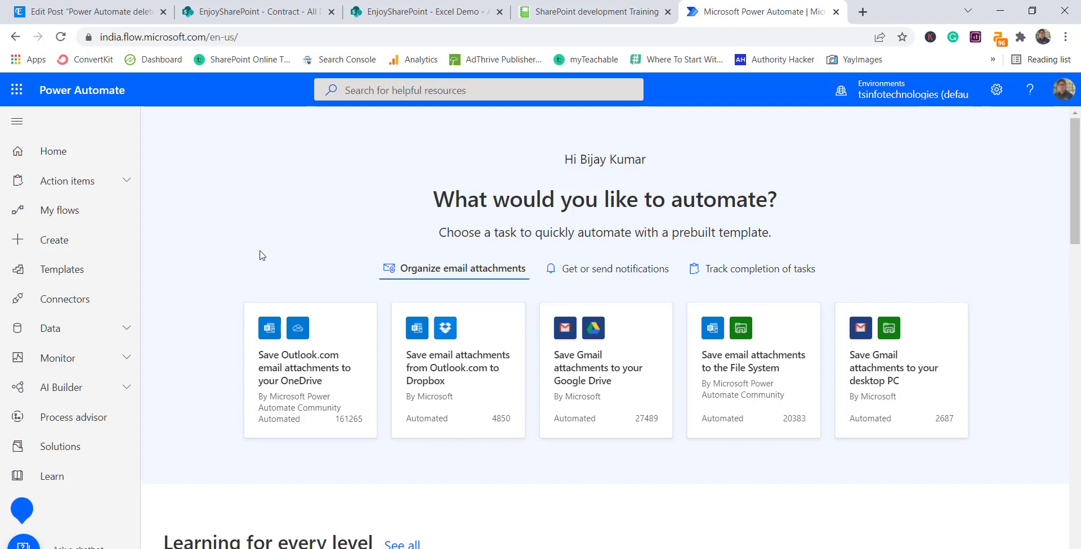
Create an instant cloud flow named "Delete All Files from Library" with the "Manually trigger a flow" trigger
left_click(67, 248)
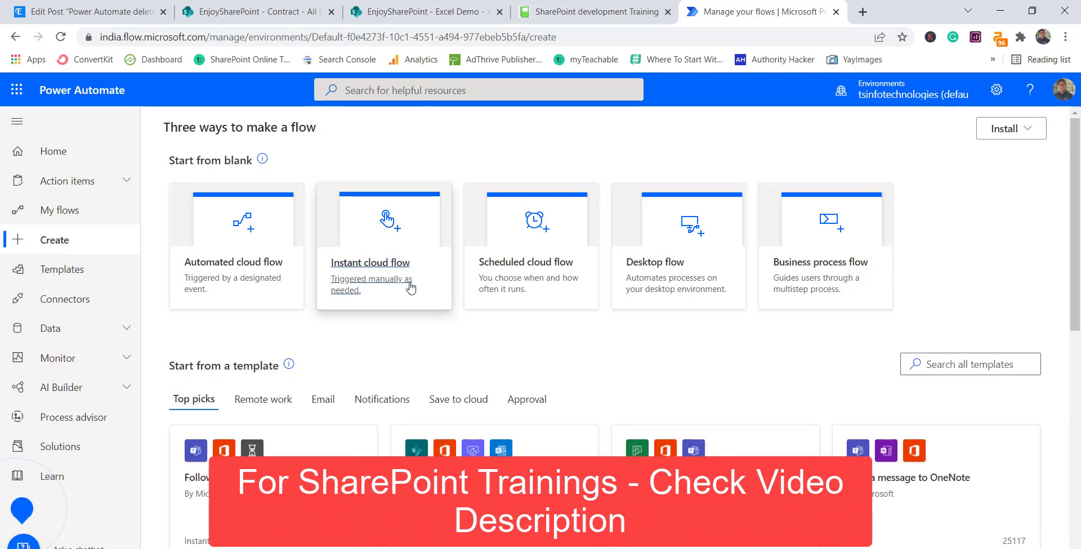
left_click(388, 247)
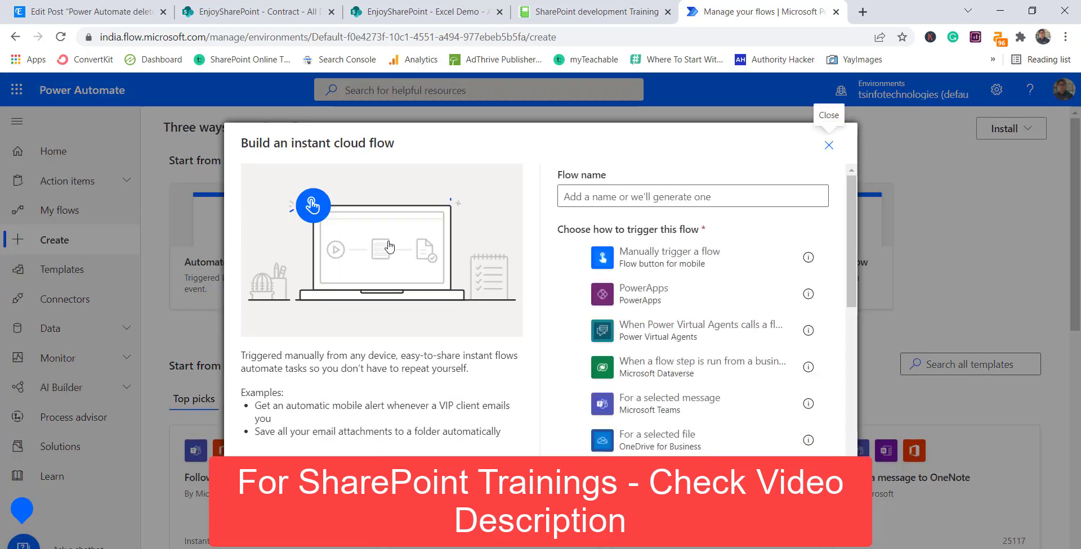
left_click(696, 265)
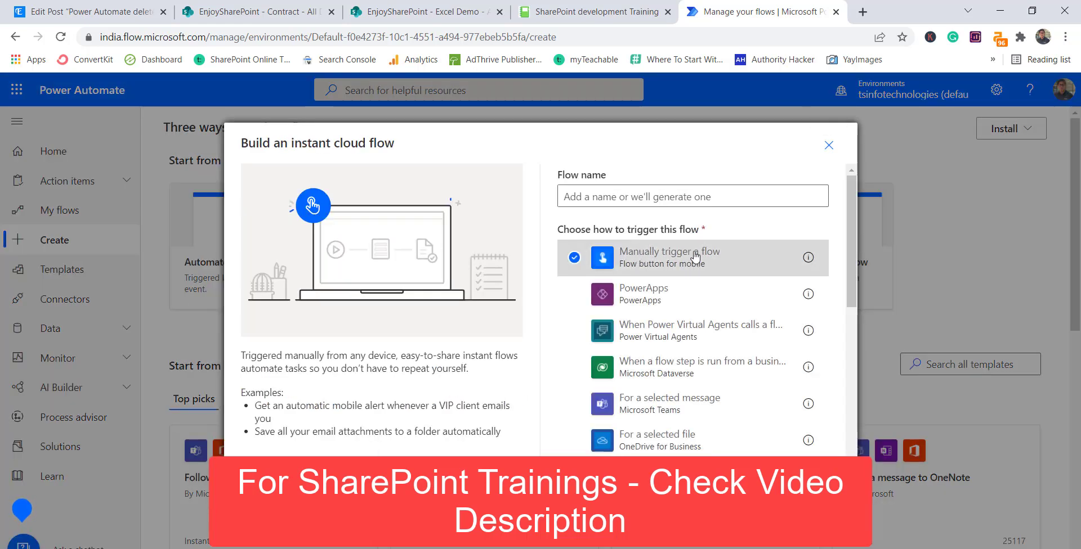
left_click(603, 193)
type("Delete All F")
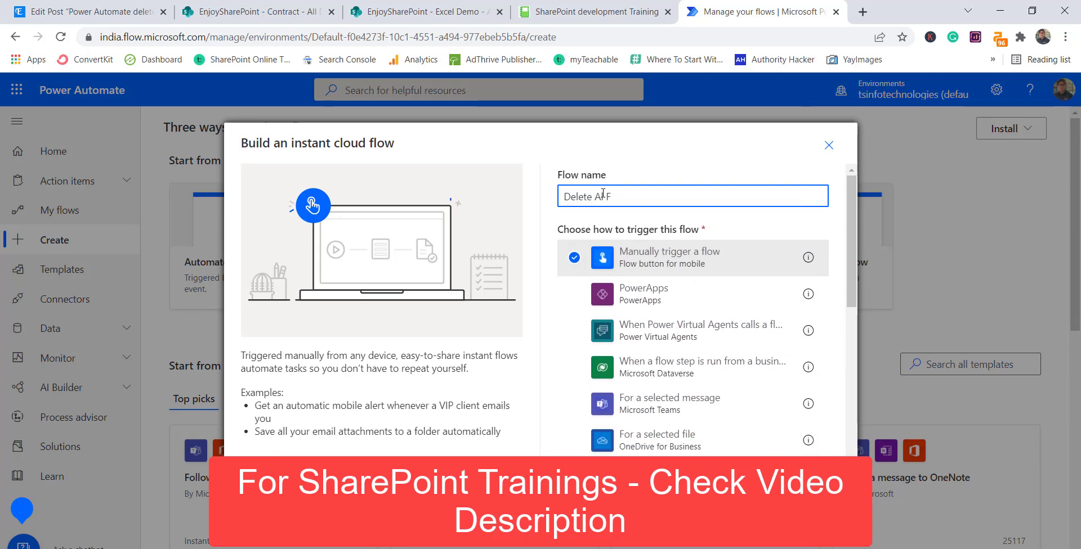
type("iles")
type("l")
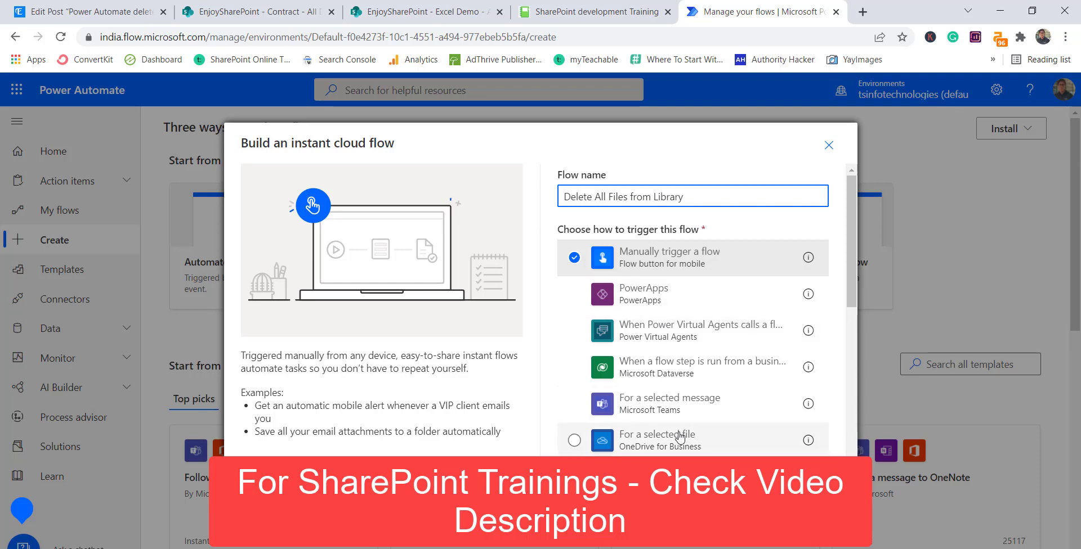
left_click(782, 526)
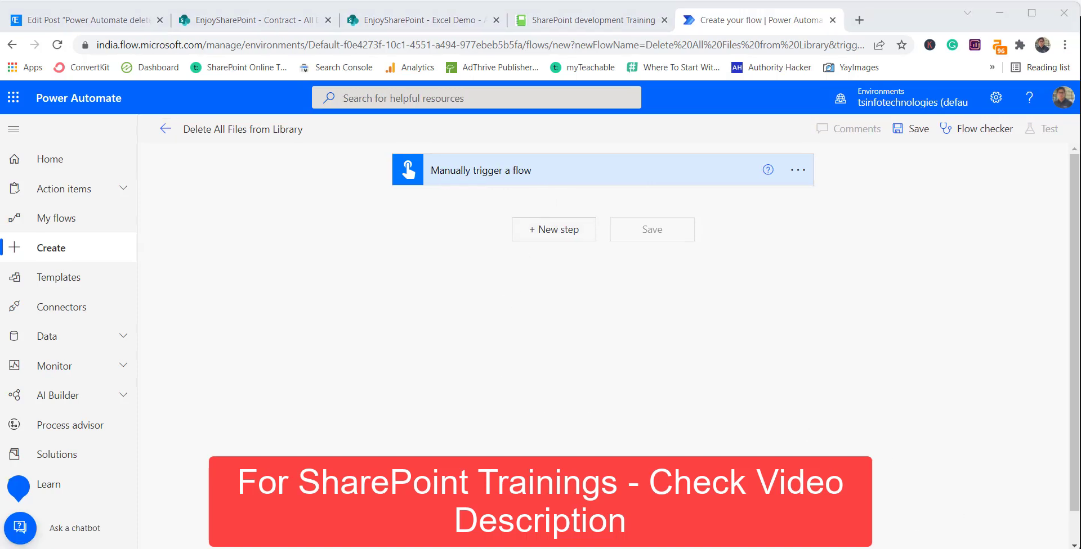
Add the SharePoint "Get files (properties only)" action below the manual trigger
left_click(552, 231)
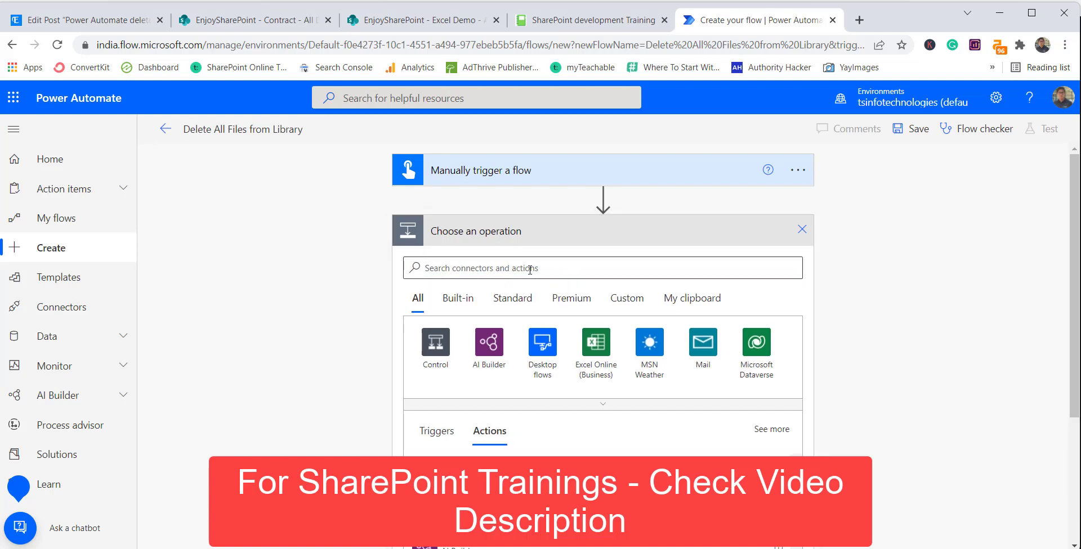
type("get")
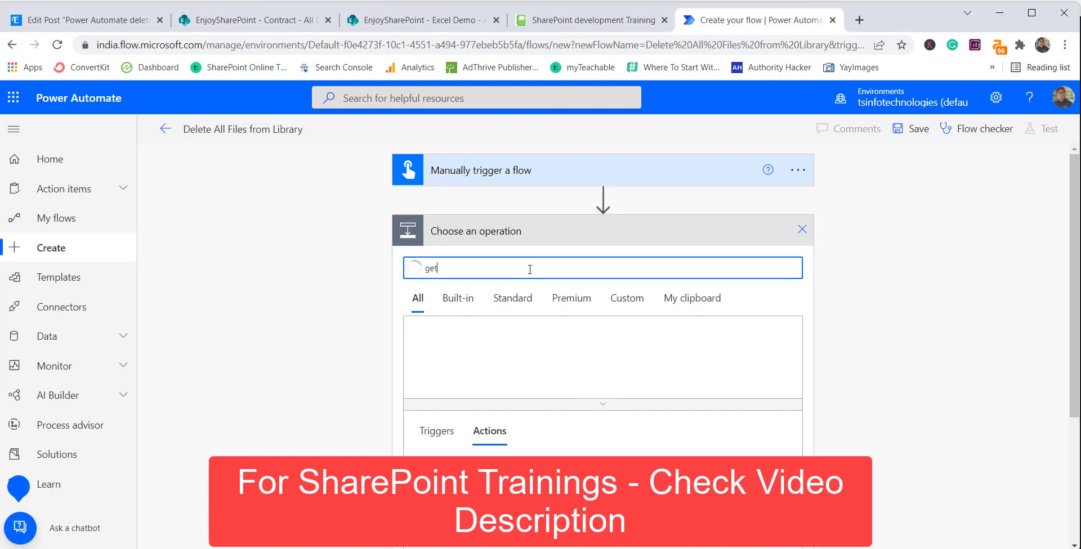
type(" files")
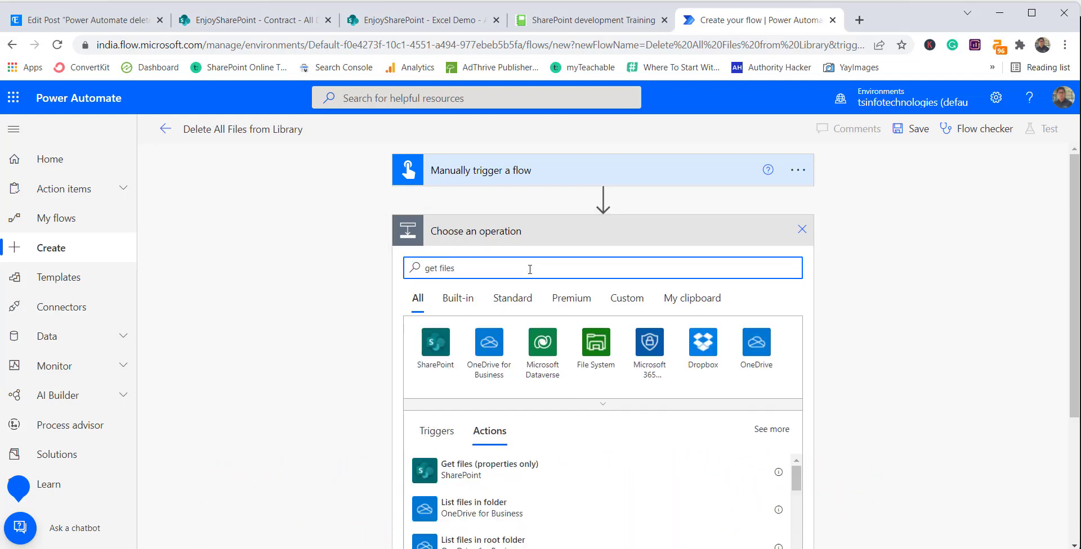
left_click(524, 476)
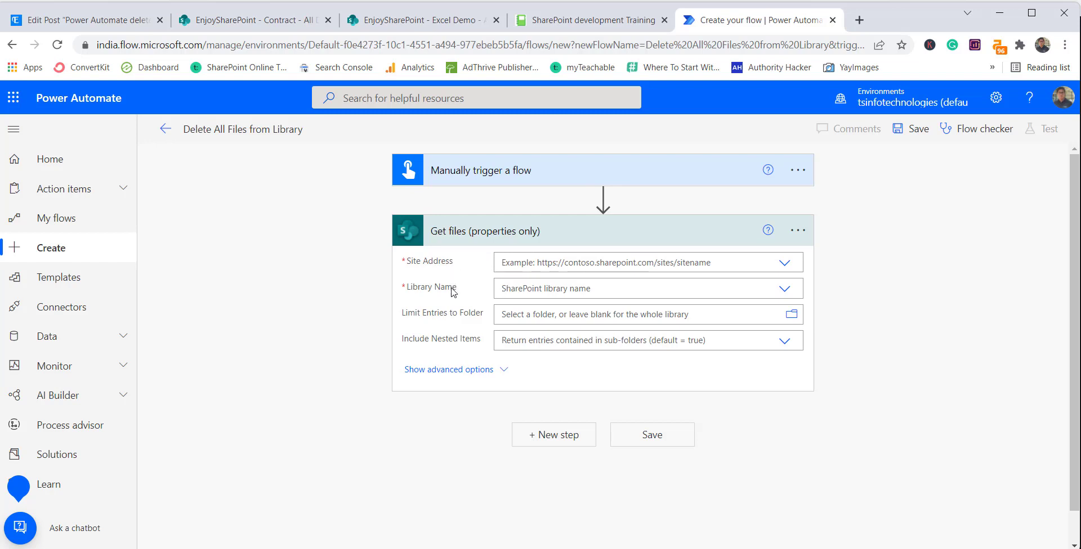
left_click(401, 21)
left_click_drag(348, 44, 97, 45)
key("ctrl+c")
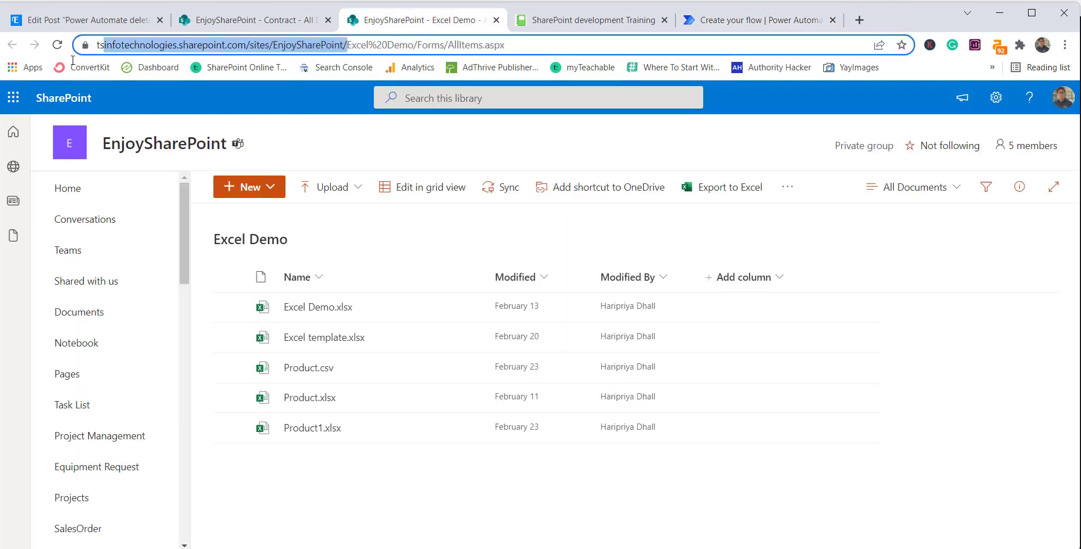
left_click(727, 21)
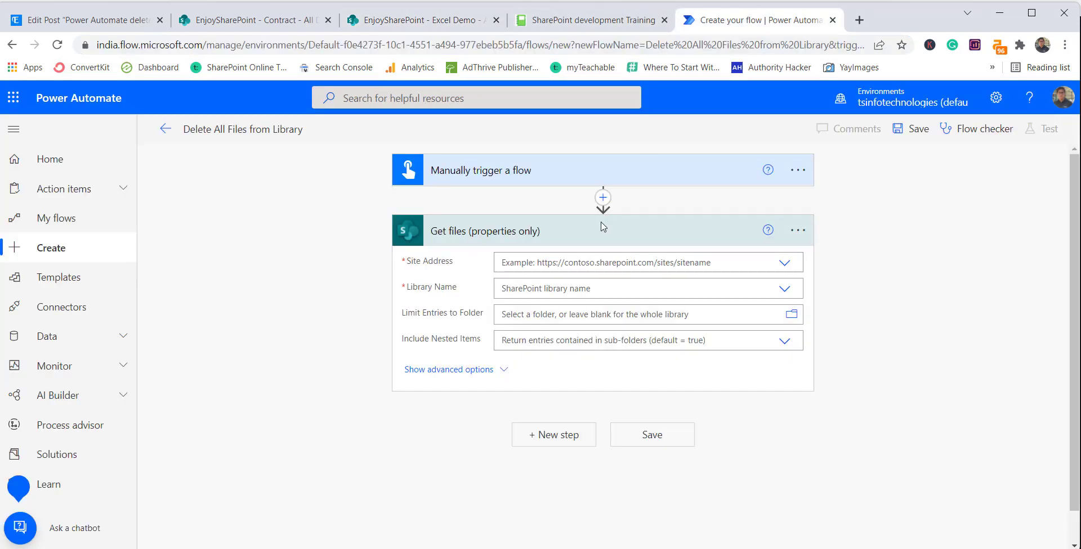
left_click(784, 263)
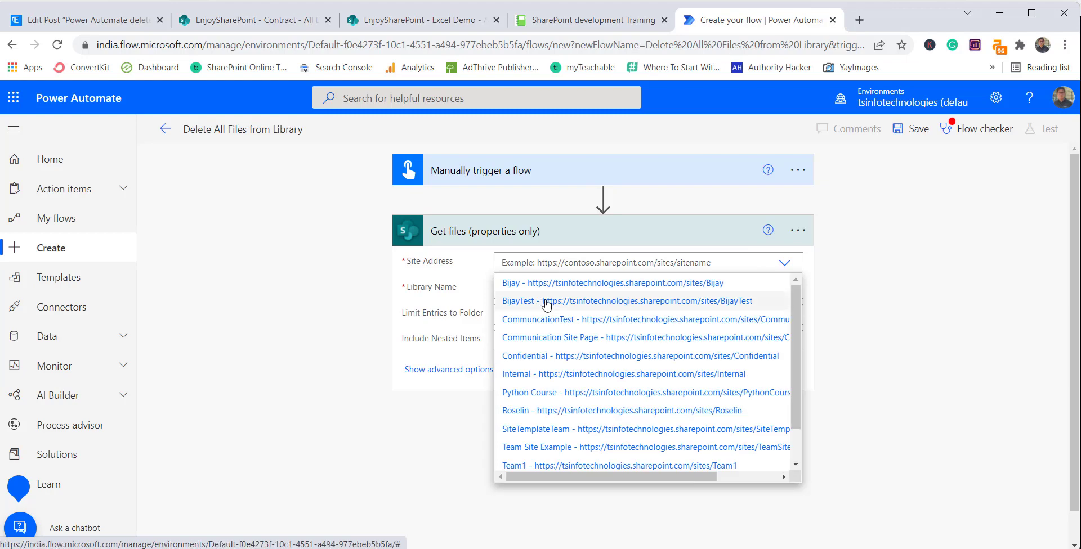
scroll(557, 297, "down", 1)
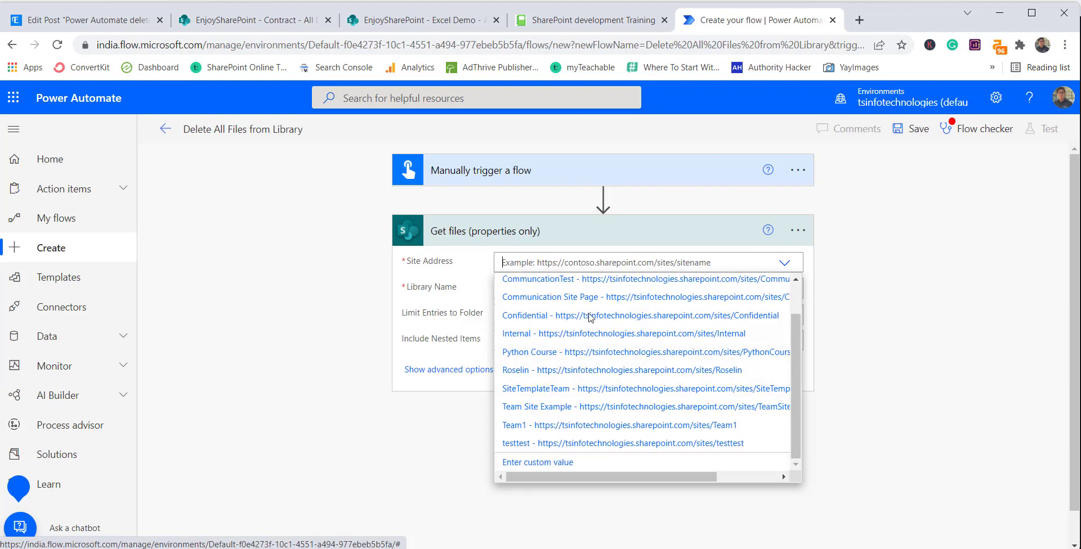
left_click(543, 262)
key("ctrl+v")
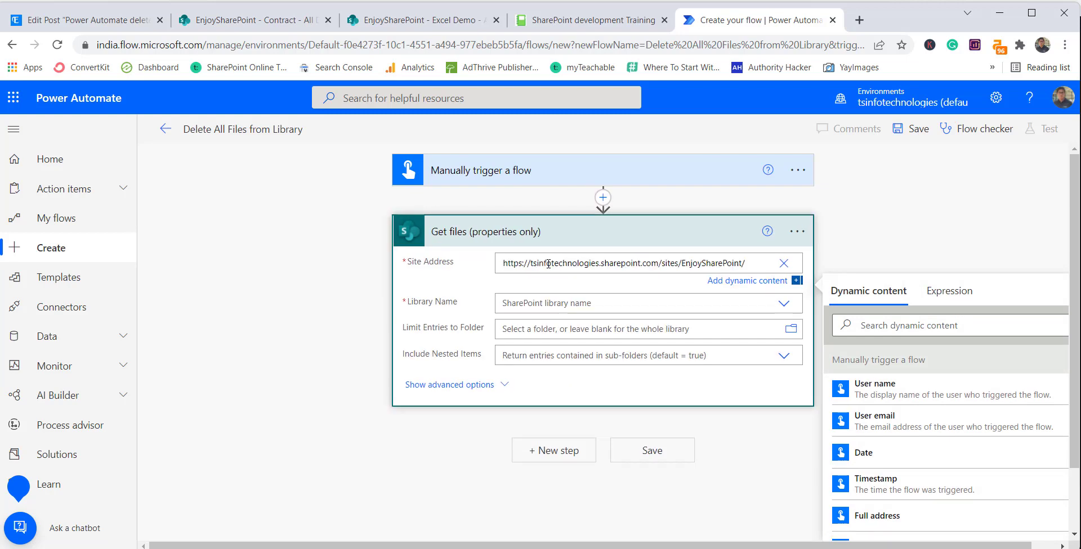
Check the Contract and Excel Demo libraries and set the Get files action's library name to Excel Demo
left_click(532, 294)
left_click(592, 289)
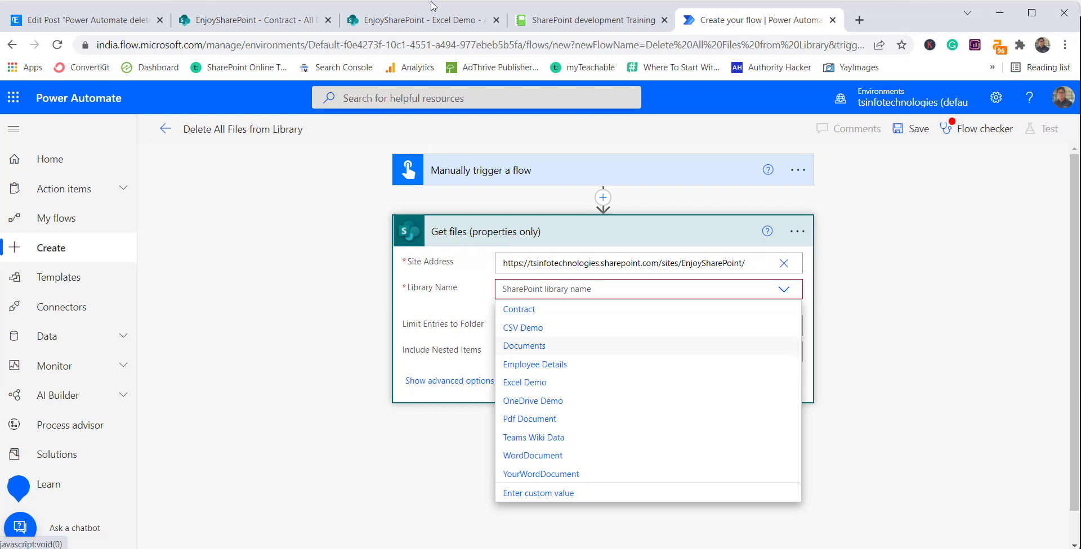
left_click(259, 19)
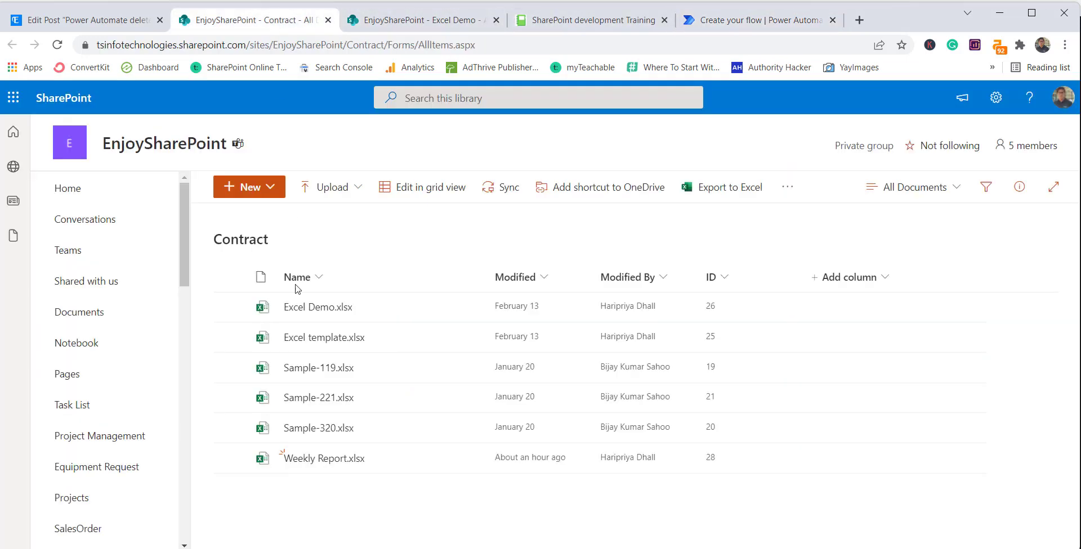
left_click(427, 18)
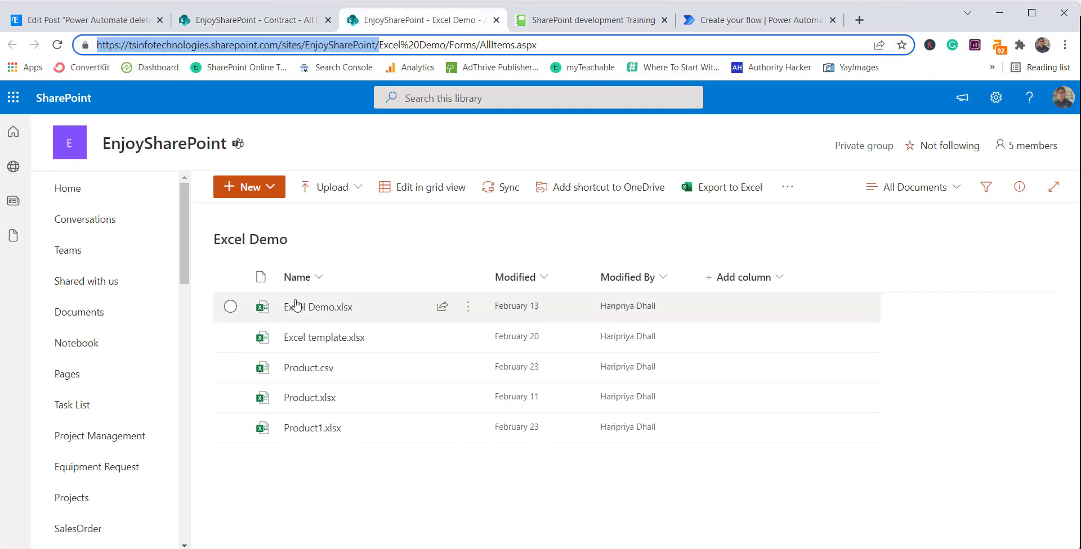
left_click(728, 25)
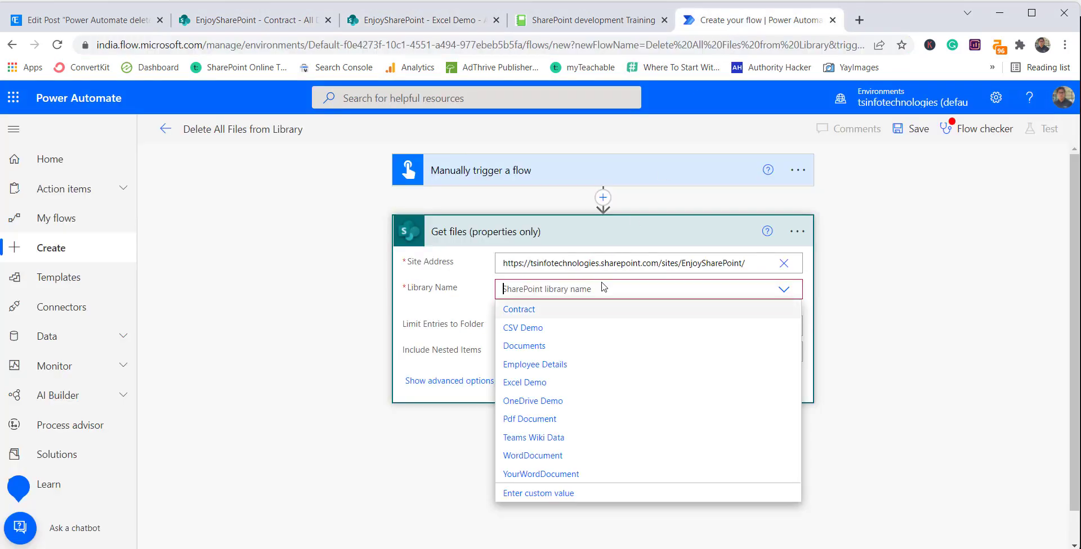
left_click(536, 385)
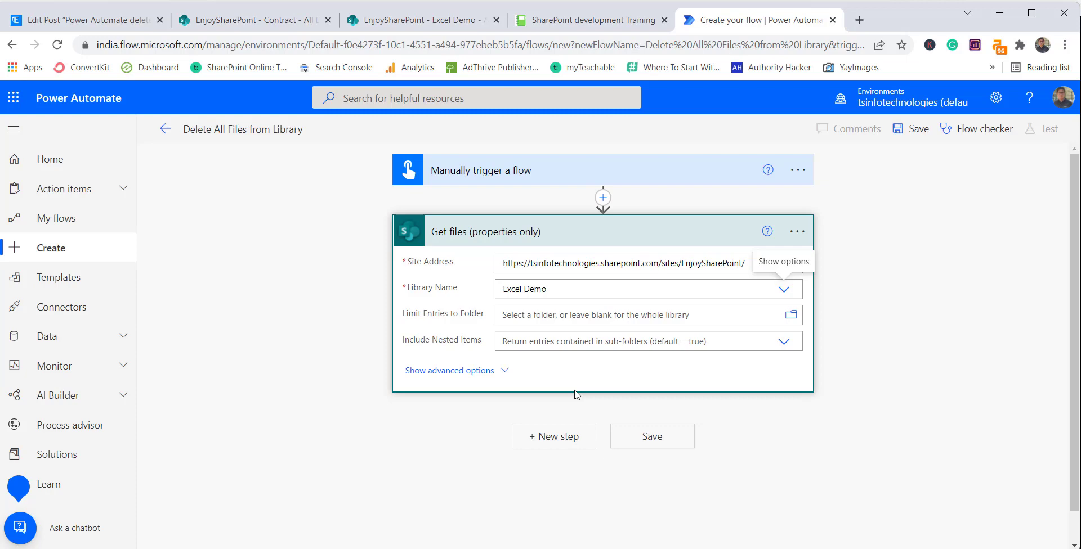
Add the SharePoint "Delete file" action after the Get files action
left_click(557, 437)
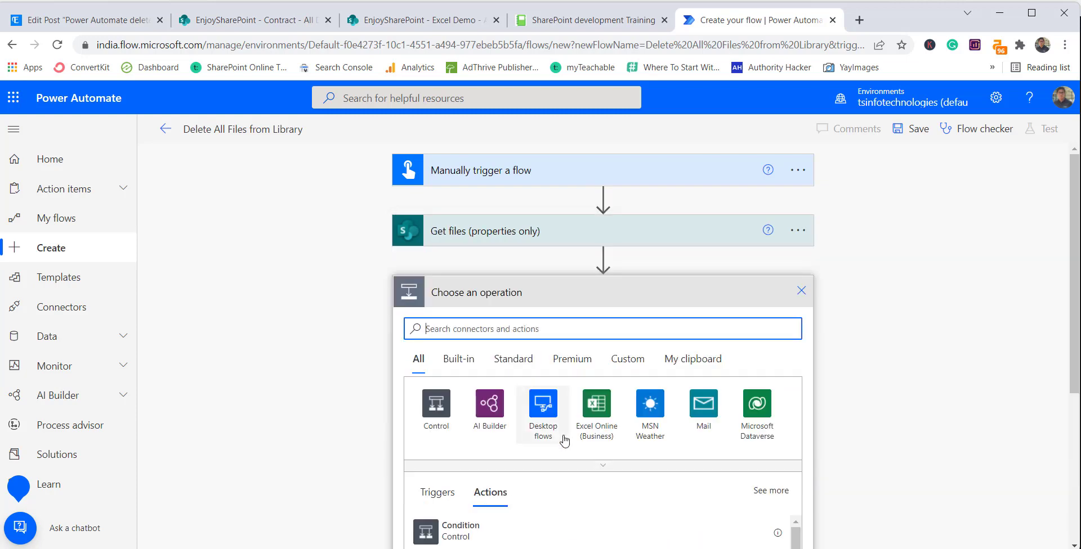
scroll(564, 442, "down", 3)
scroll(589, 337, "up", 1)
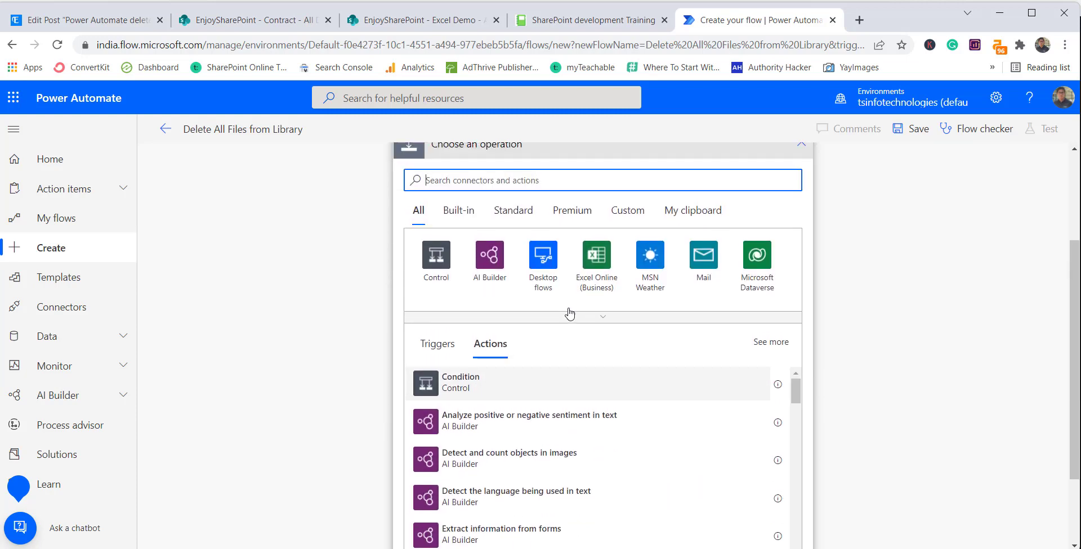
scroll(570, 314, "up", 1)
type("Delete")
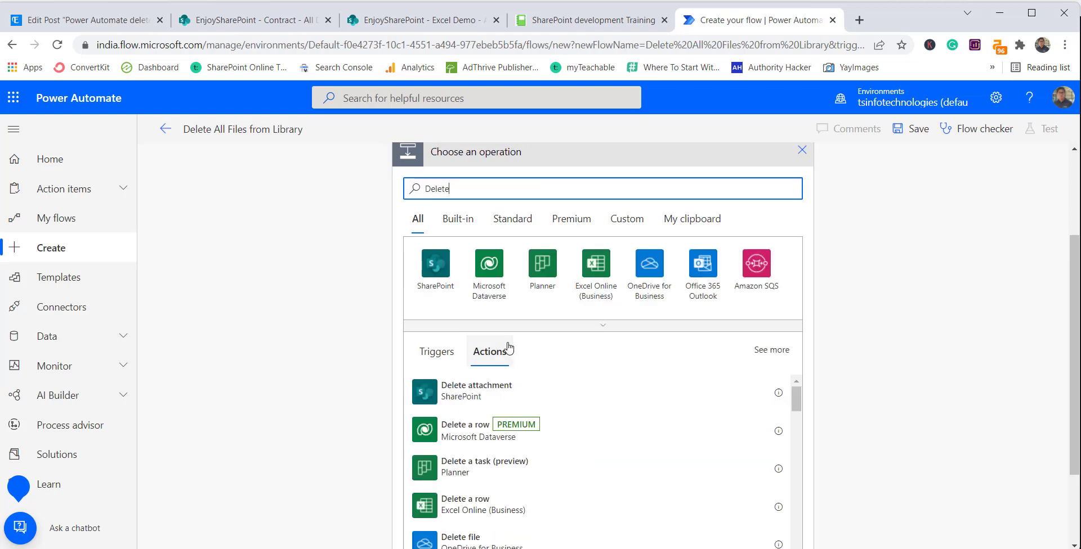
scroll(562, 341, "down", 1)
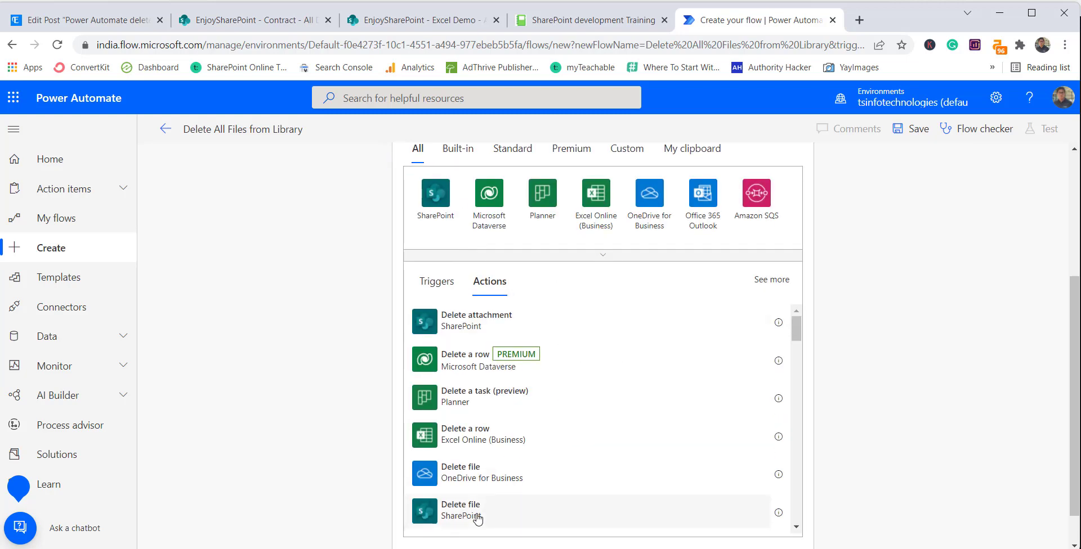
scroll(487, 505, "down", 1)
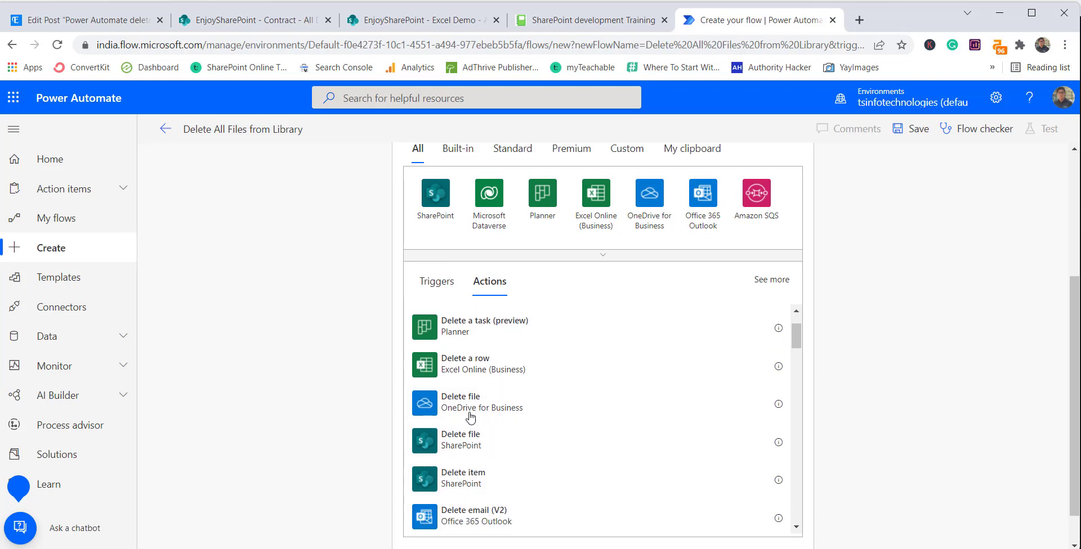
left_click(471, 441)
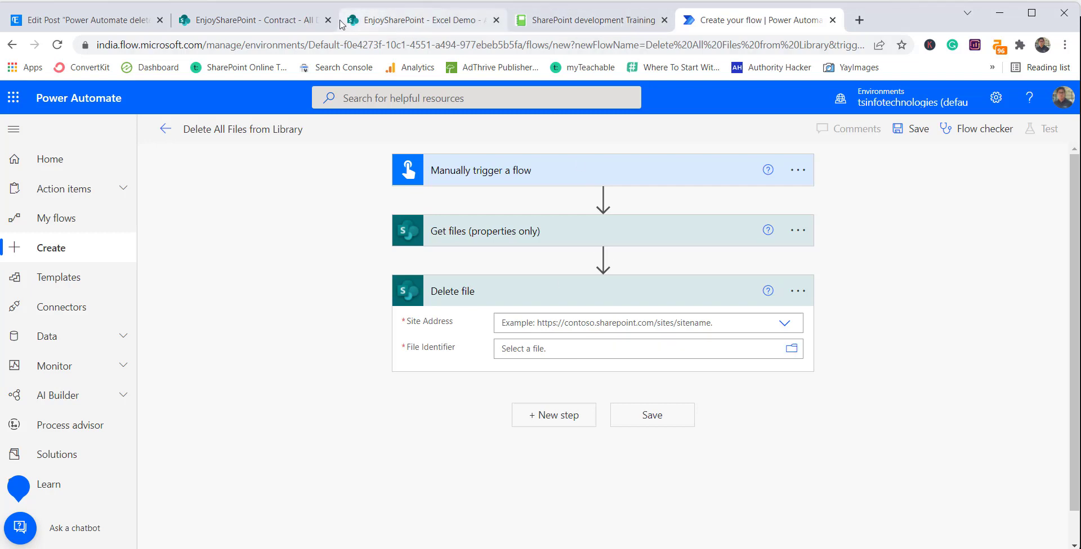
left_click(523, 325)
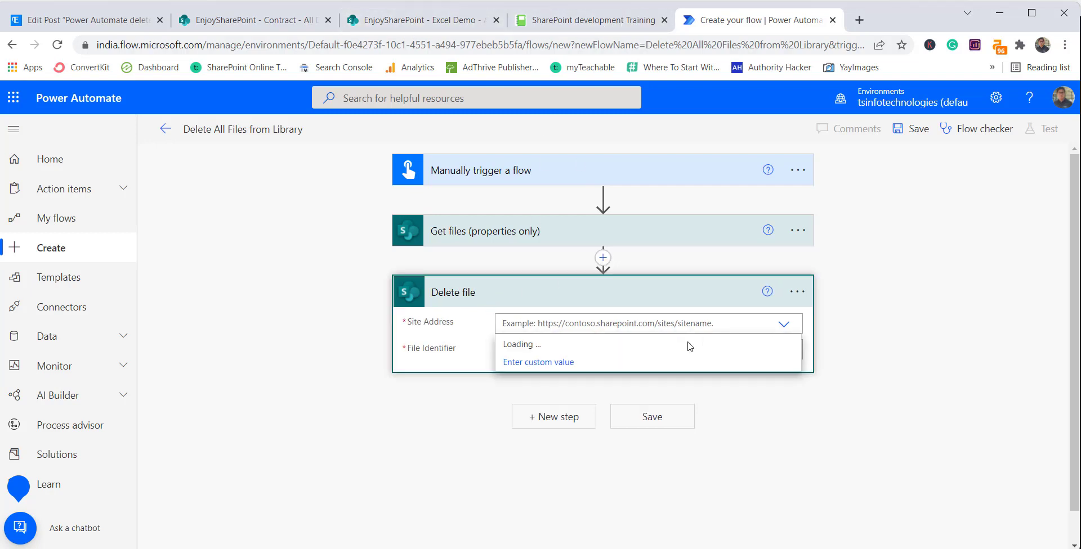
left_click(563, 362)
left_click(548, 329)
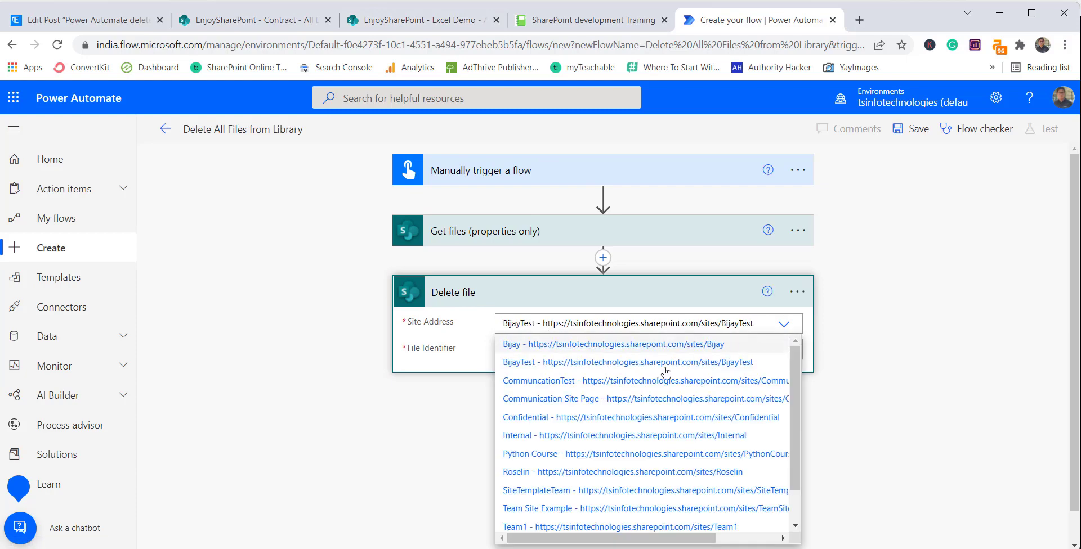
scroll(648, 394, "down", 2)
left_click(540, 524)
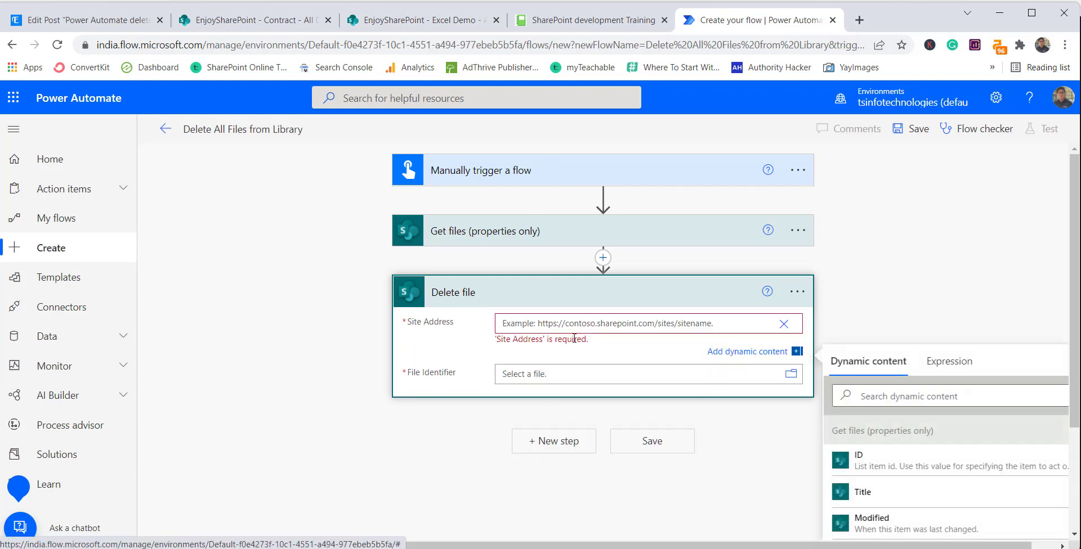
key("ctrl+v")
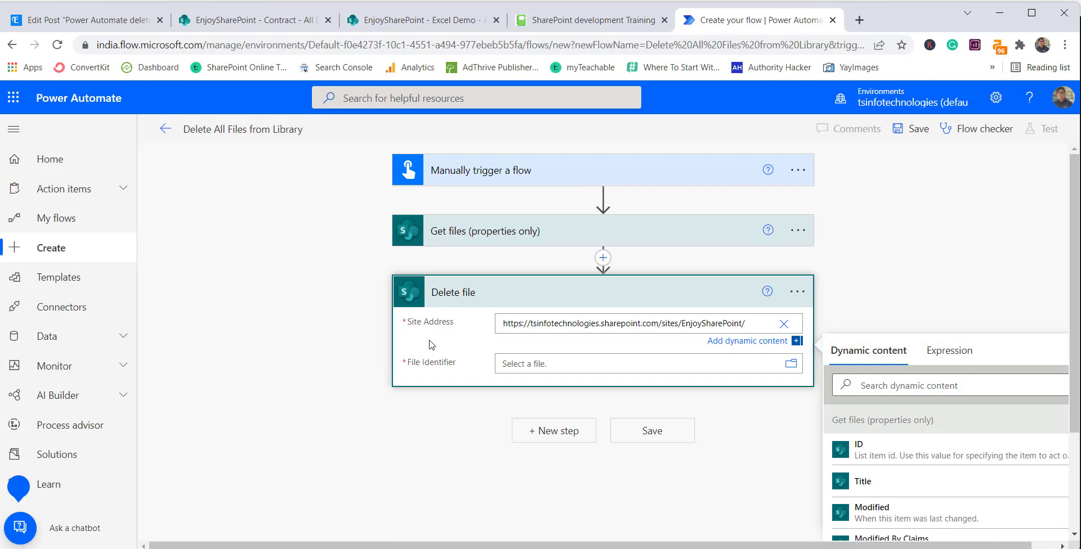
left_click(434, 352)
Set the Delete file action's file identifier to the Identifier dynamic content from Get files, and expand the action inside the loop
left_click(528, 371)
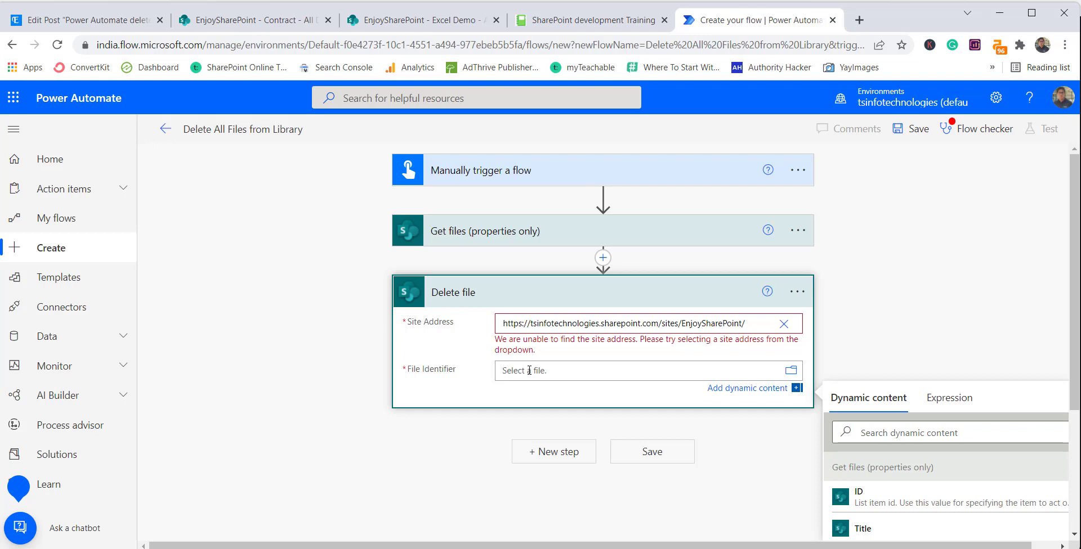
scroll(895, 380, "down", 1)
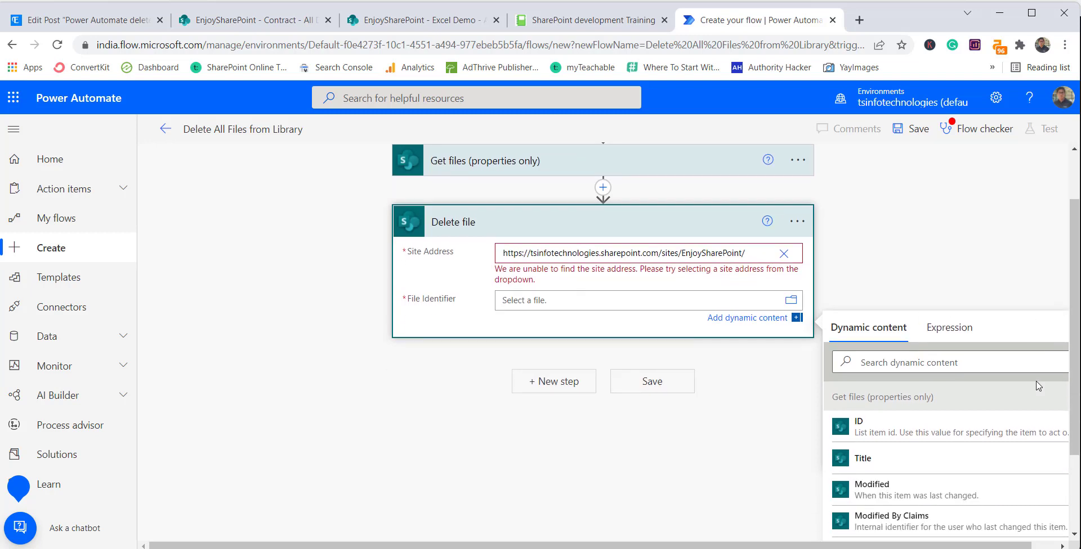
left_click(877, 360)
type("ide")
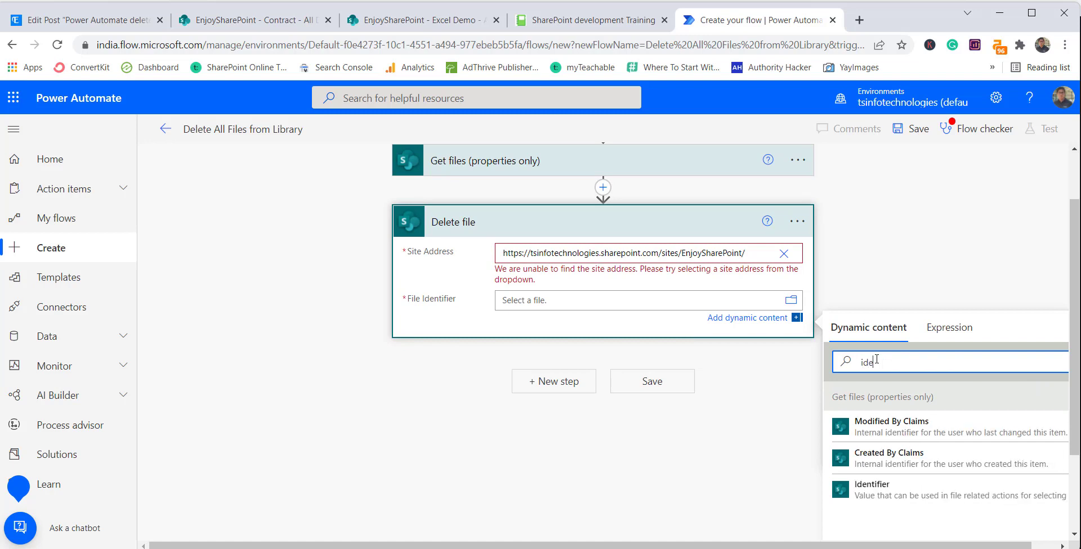
left_click(879, 496)
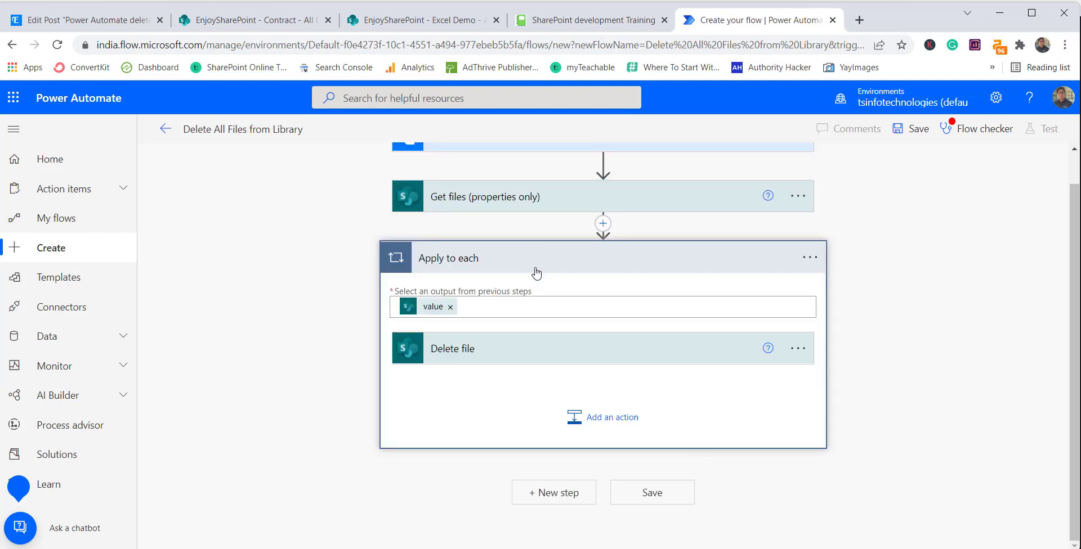
left_click(622, 364)
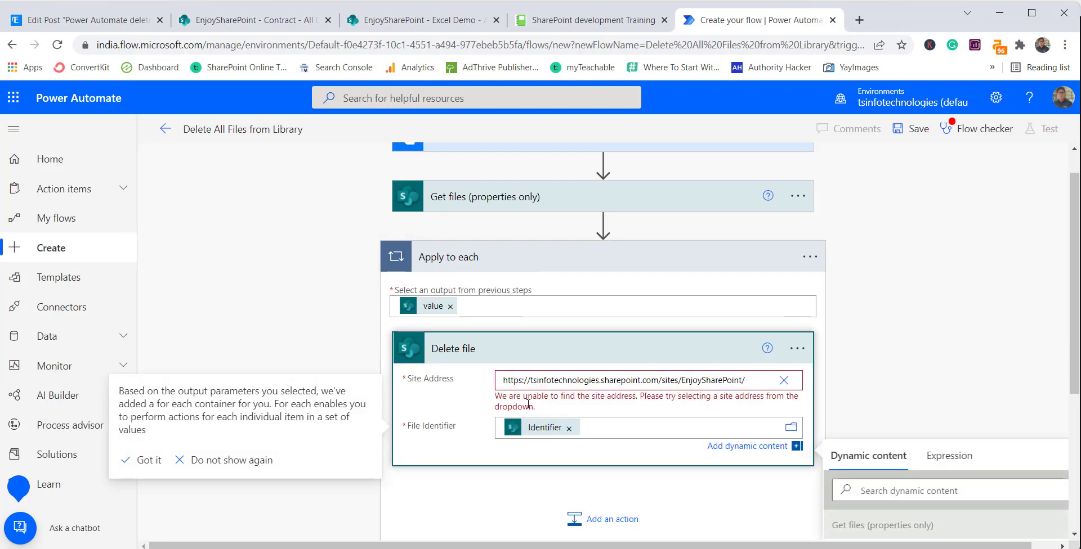
left_click(474, 402)
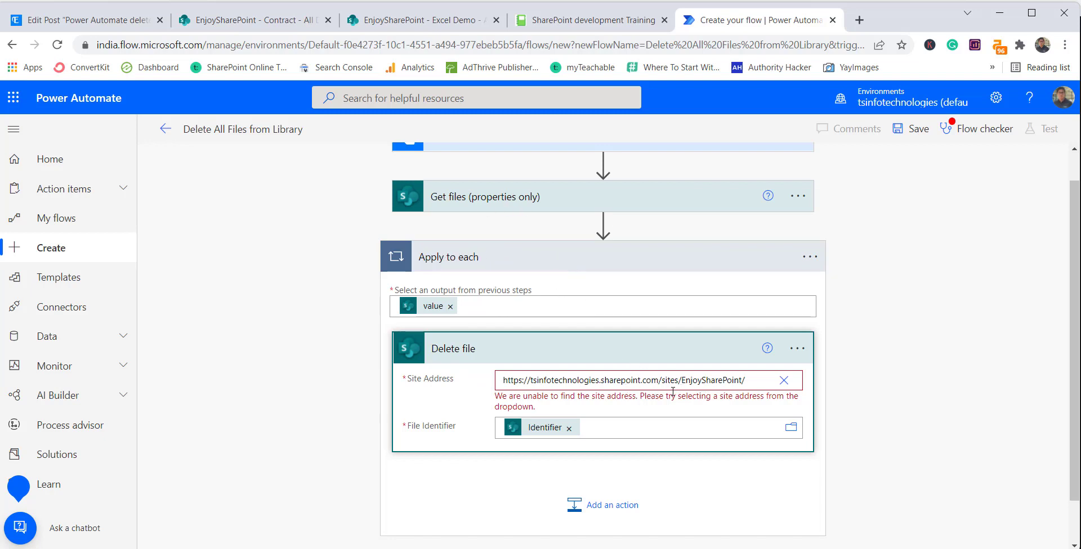
left_click(782, 381)
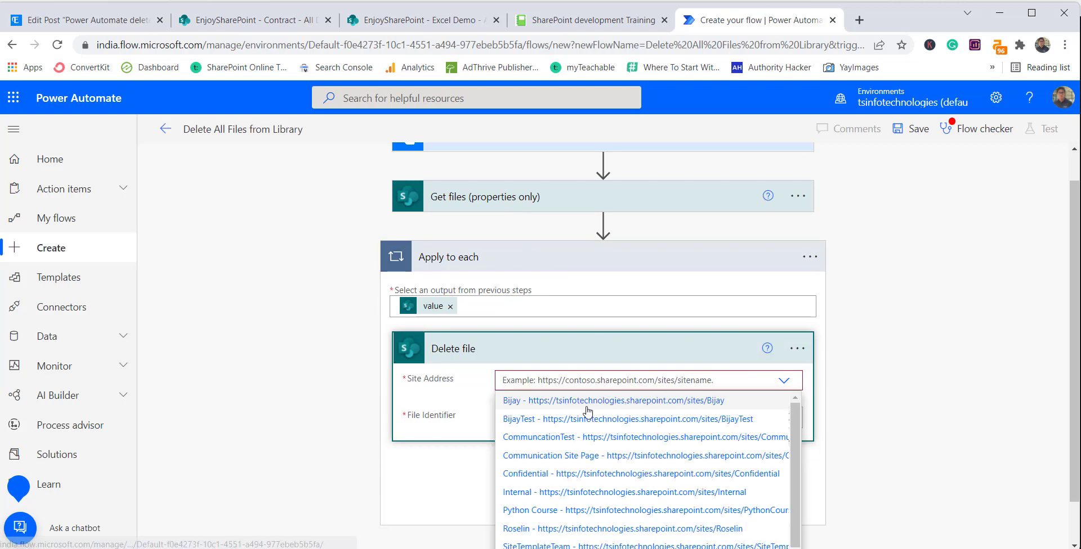
scroll(588, 415, "down", 2)
scroll(592, 507, "down", 1)
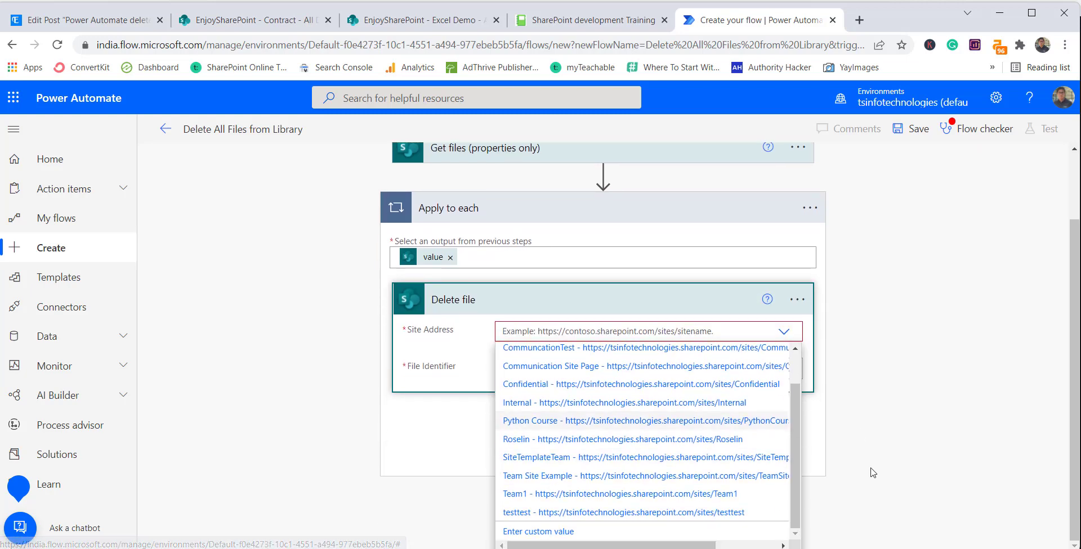
left_click(586, 532)
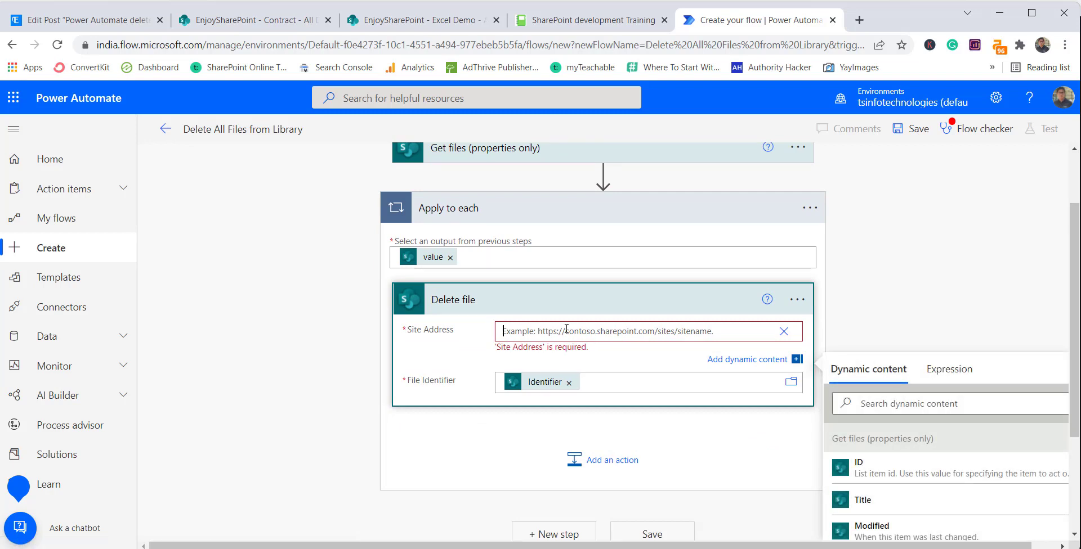
type("https://tsinfotechnologies.sharepoint.com/sites/EnjoySharePoint/")
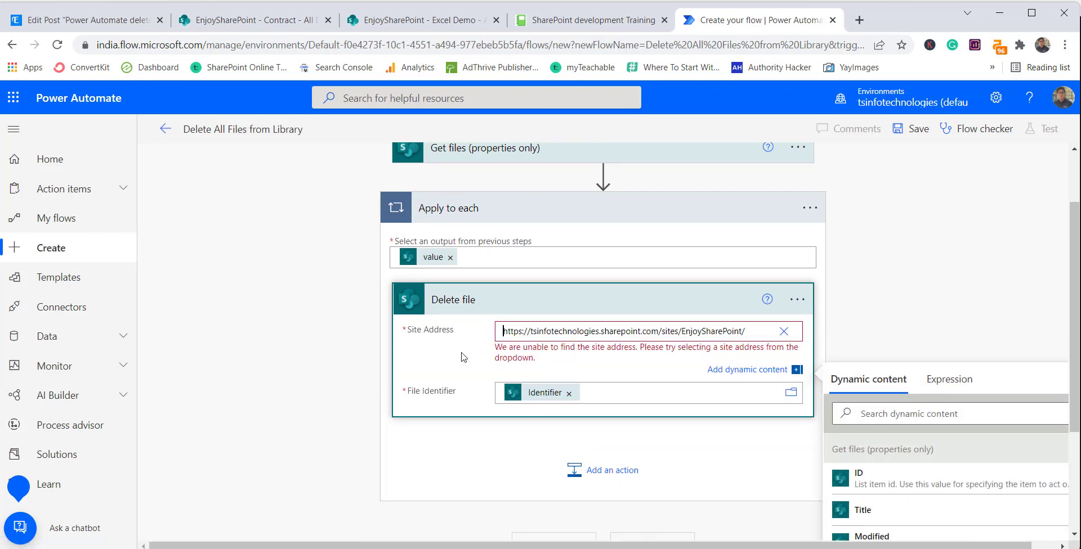
left_click(462, 357)
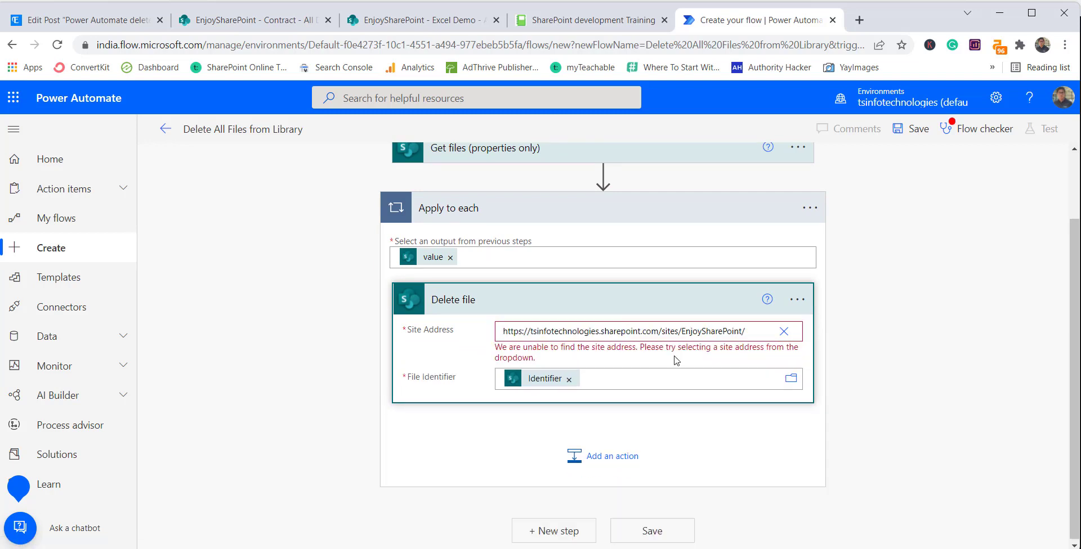
left_click(504, 332)
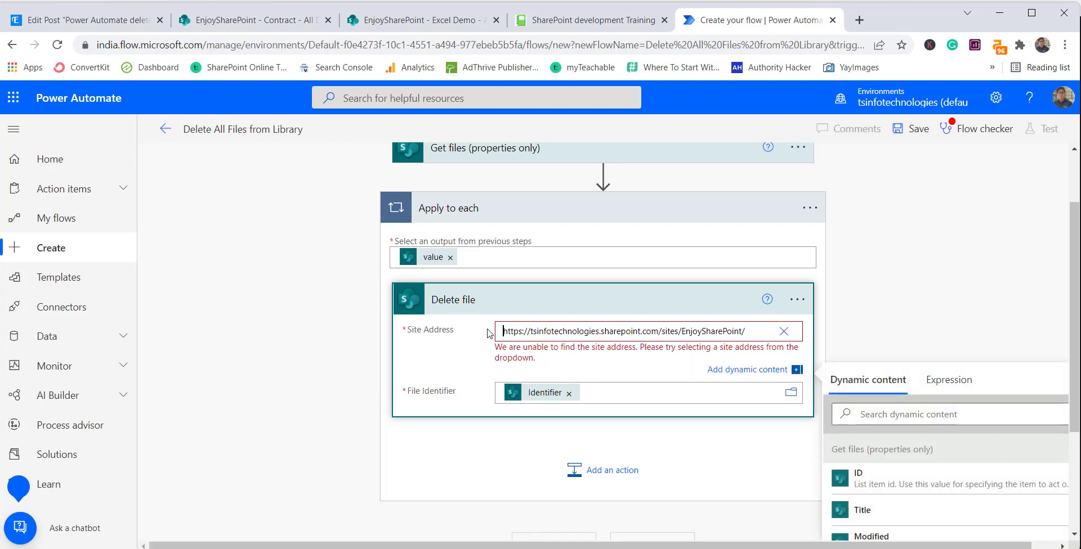
left_click(876, 342)
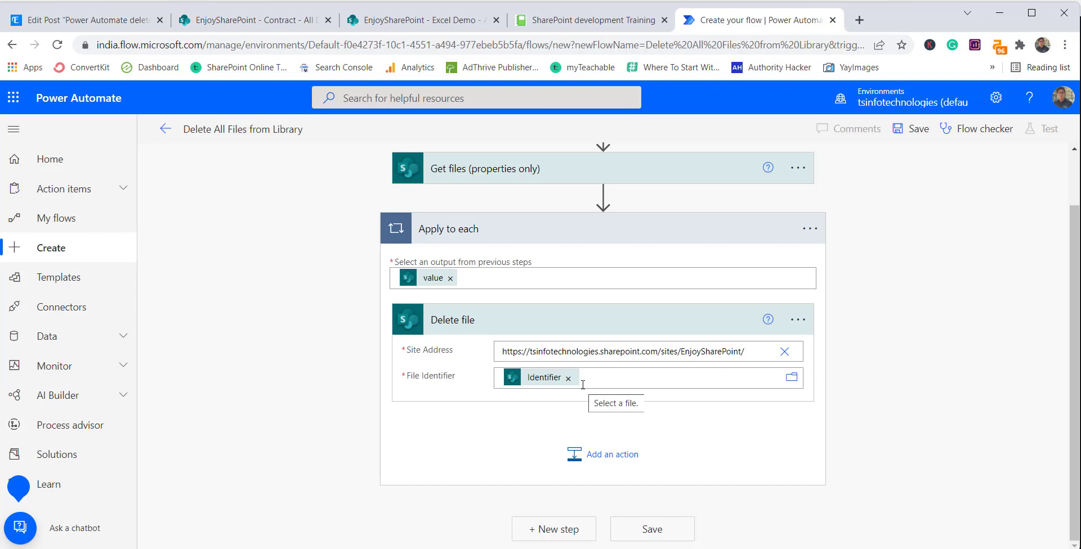
Save the Delete All Files from Library flow and return to the list of cloud flows
left_click(917, 131)
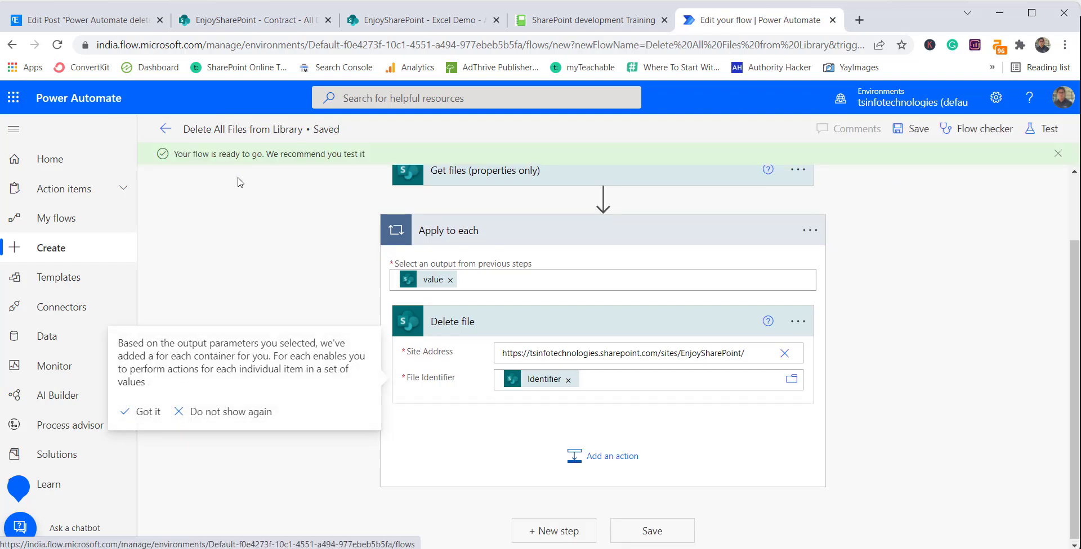
left_click(166, 131)
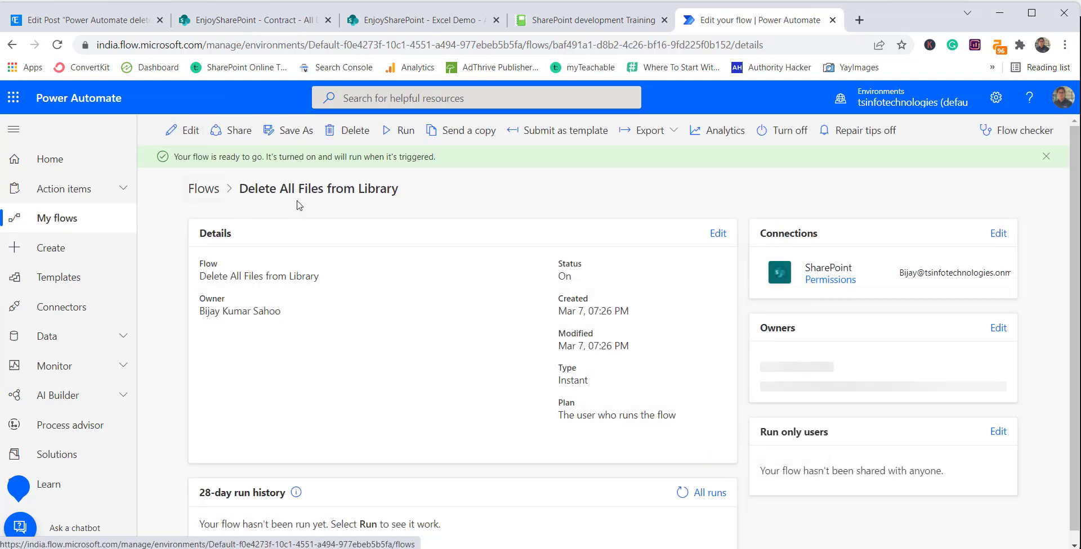
left_click(65, 218)
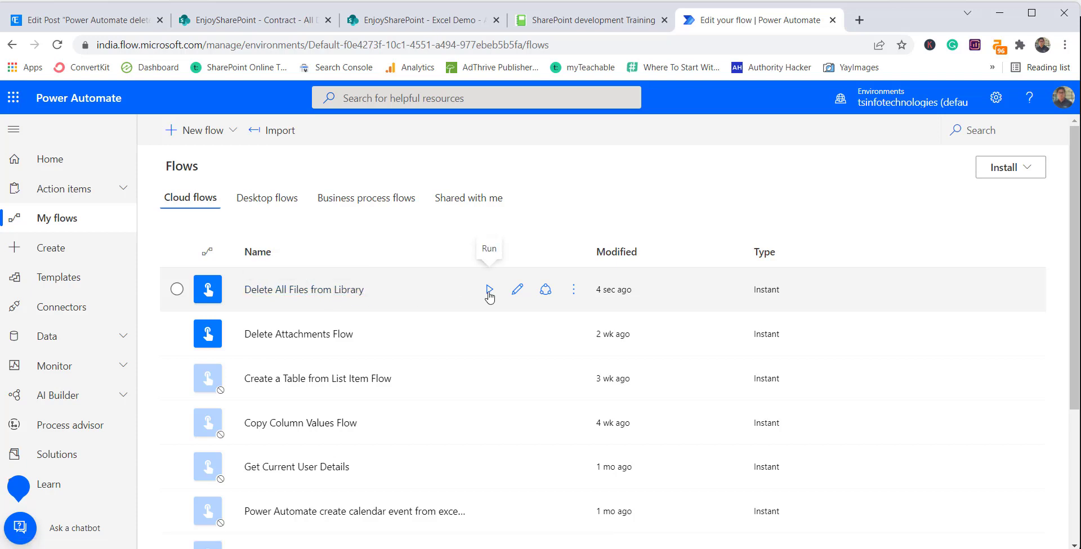
Run the Delete All Files from Library flow with its SharePoint connection and close the run confirmation
left_click(177, 289)
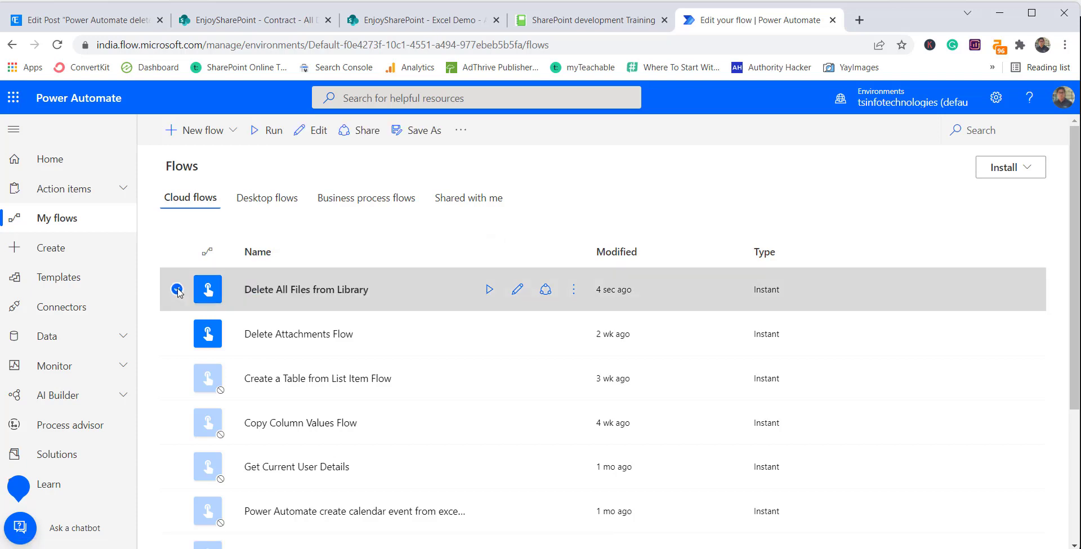
left_click(573, 290)
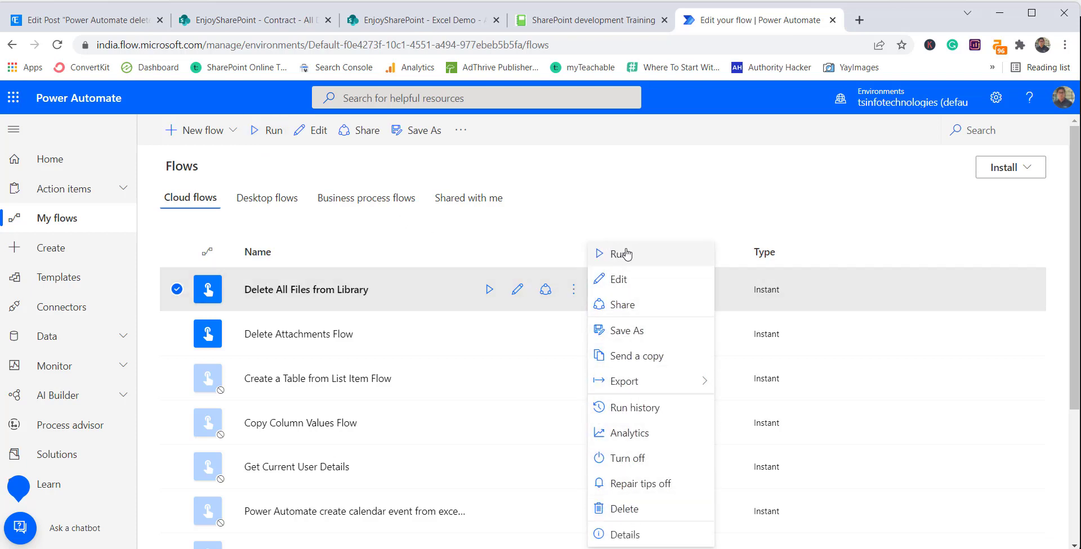
left_click(623, 254)
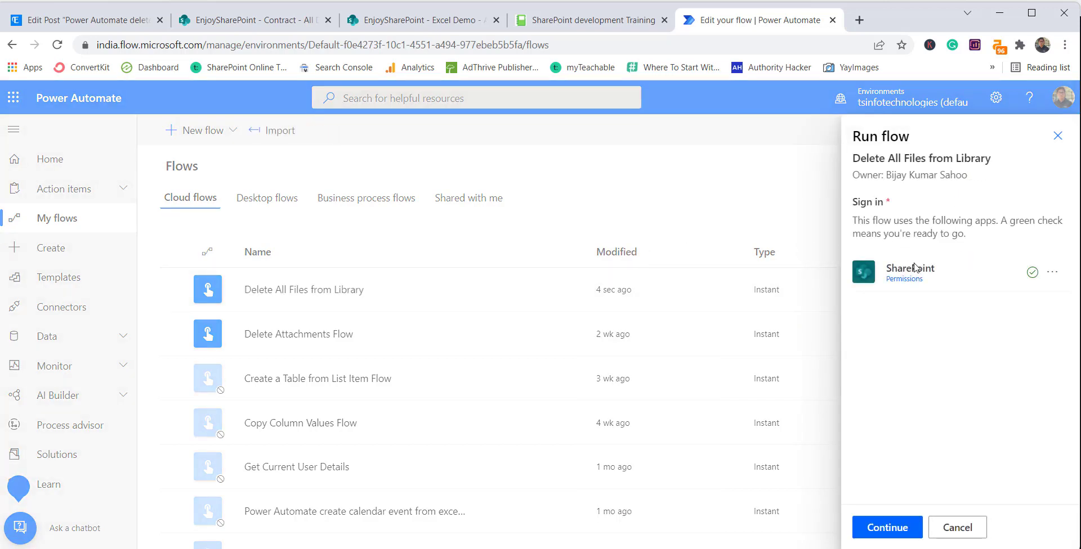
left_click(888, 528)
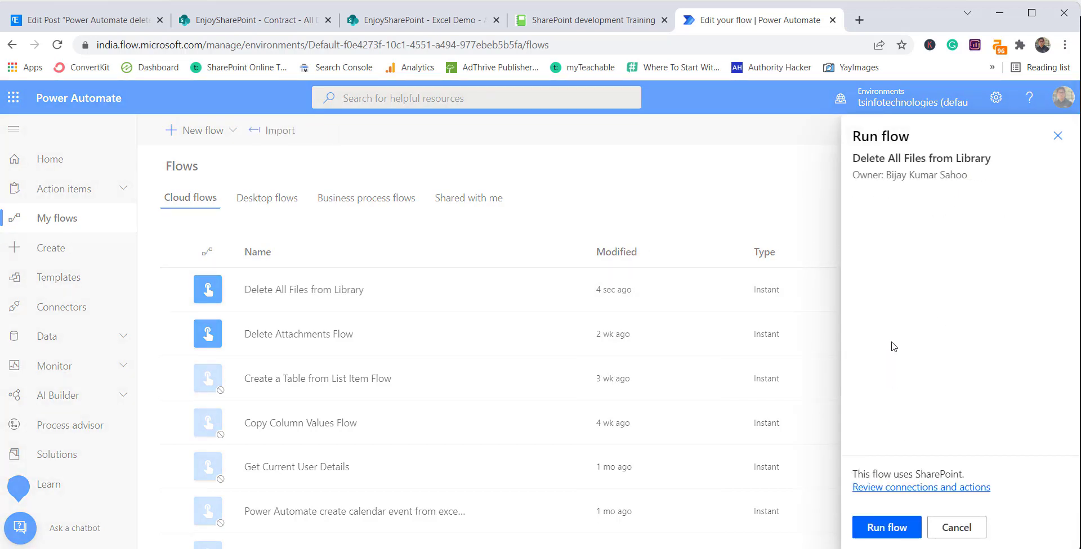
left_click(887, 527)
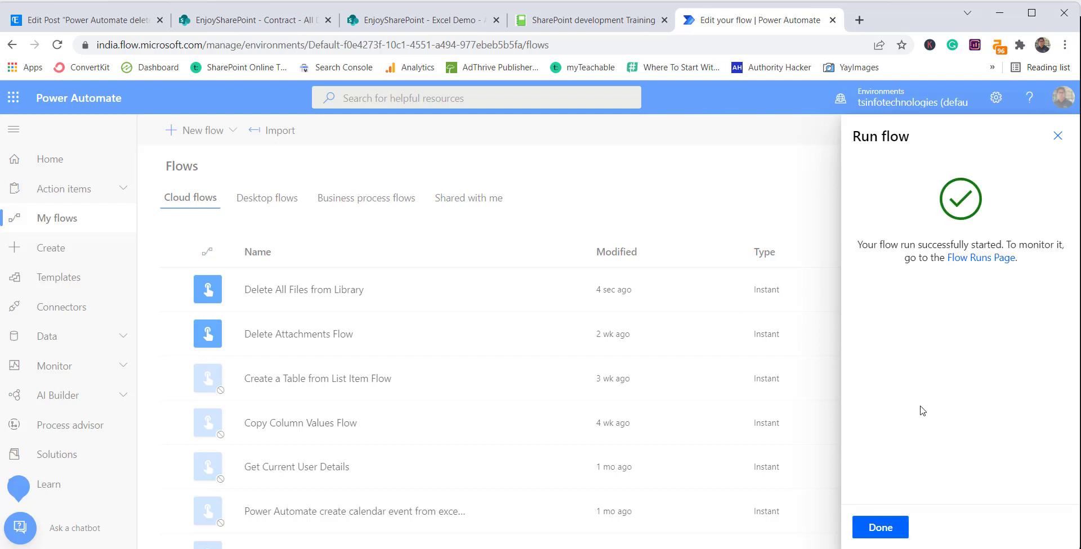
left_click_drag(891, 246, 857, 245)
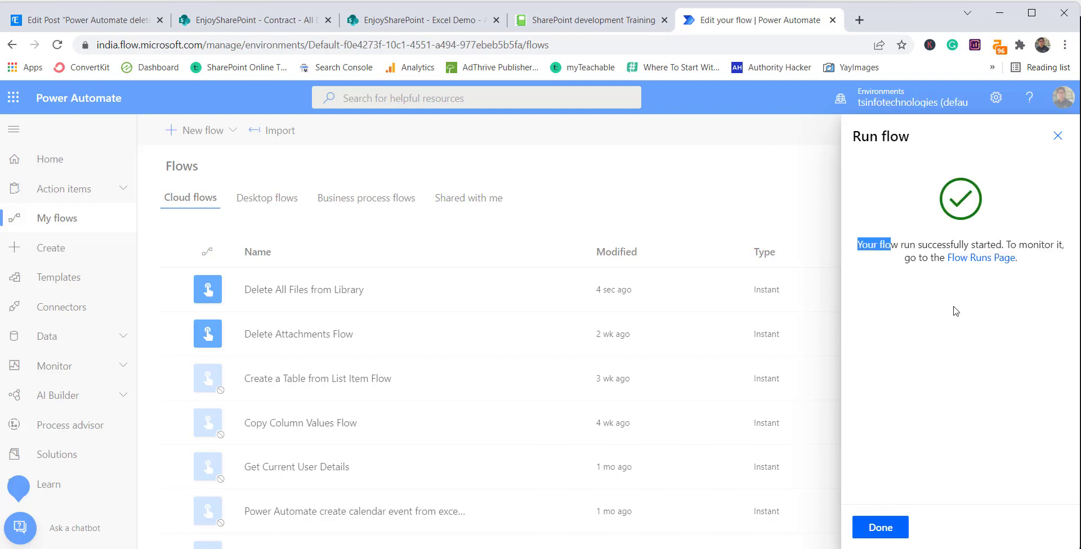
left_click(880, 528)
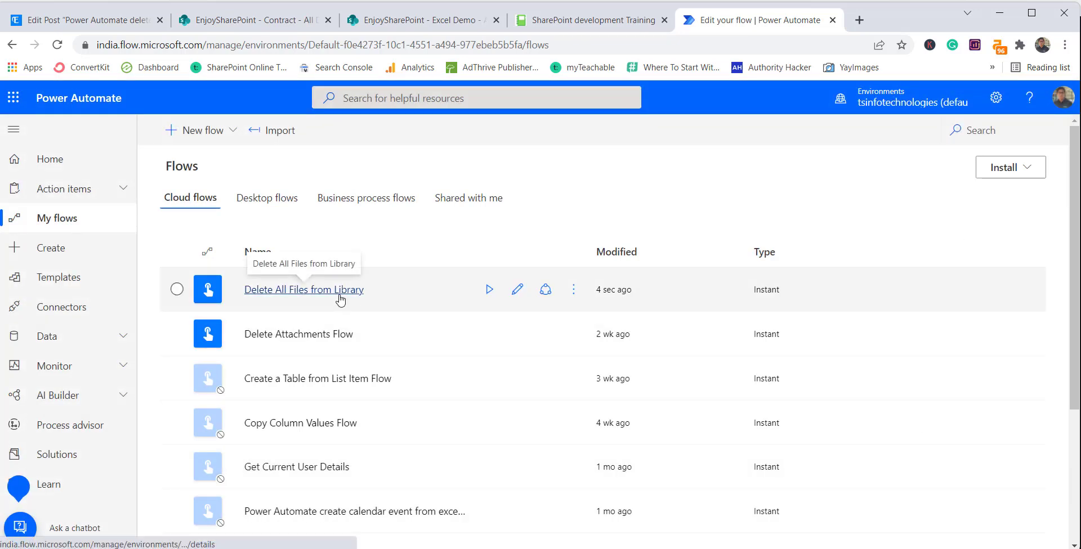
Open the flow's latest run from its run history and inspect the Apply to each and Get files actions
left_click(339, 290)
scroll(385, 278, "down", 1)
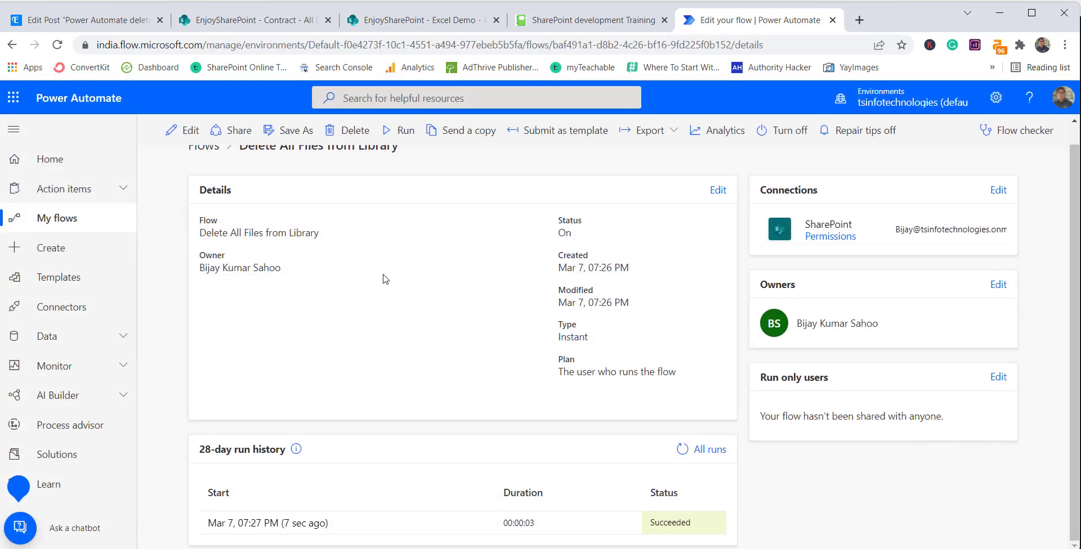
left_click(304, 519)
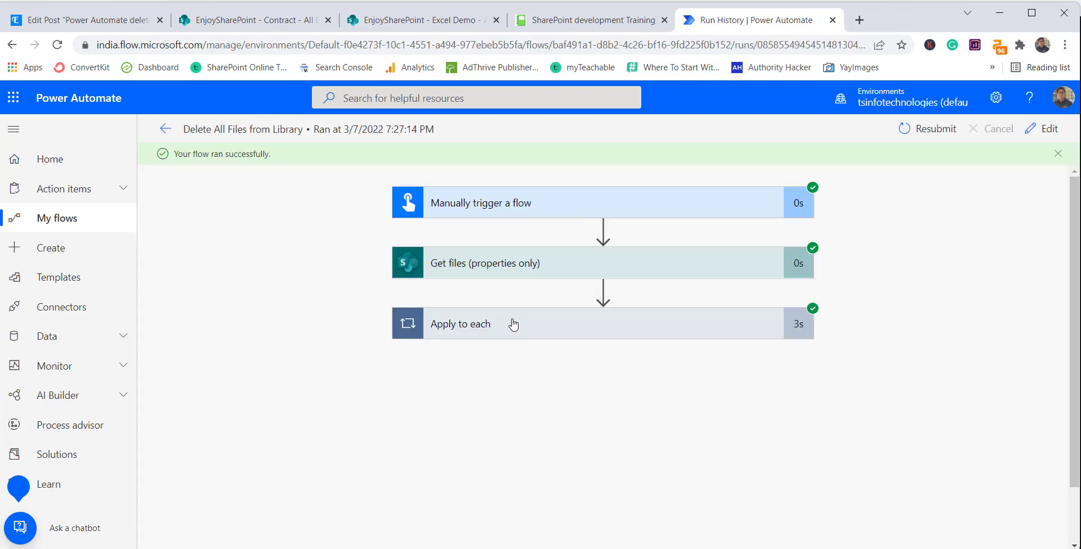
left_click(509, 324)
left_click(518, 260)
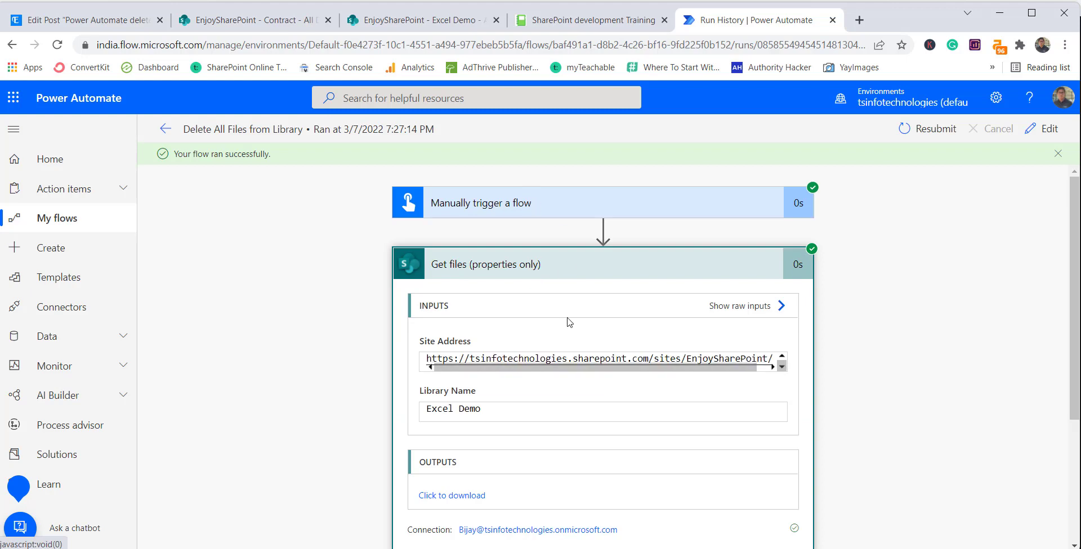
scroll(569, 321, "down", 3)
Switch to SharePoint, reload the Excel Demo library to check its files, and view the Contract library for comparison
left_click(414, 22)
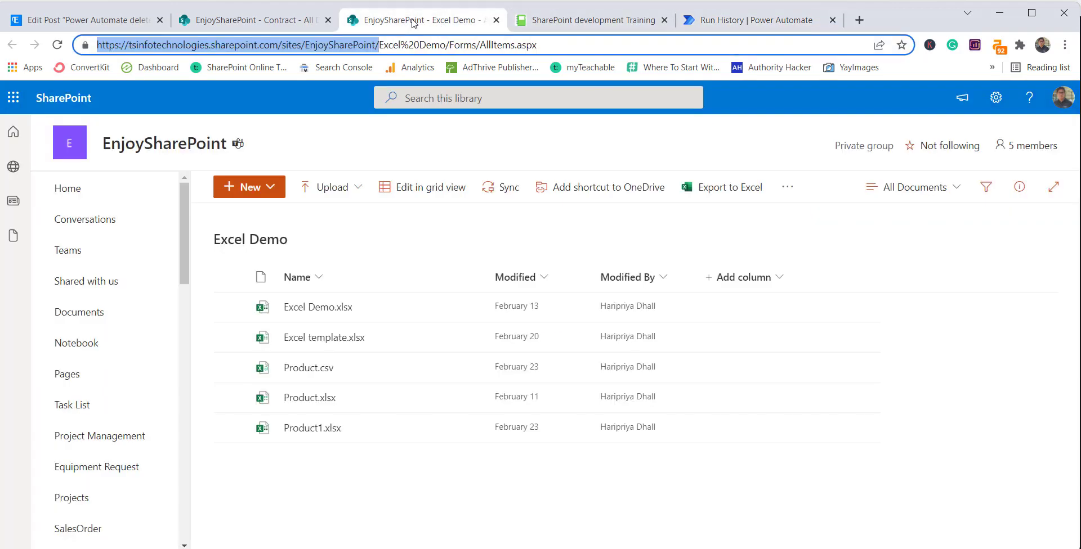
left_click(414, 42)
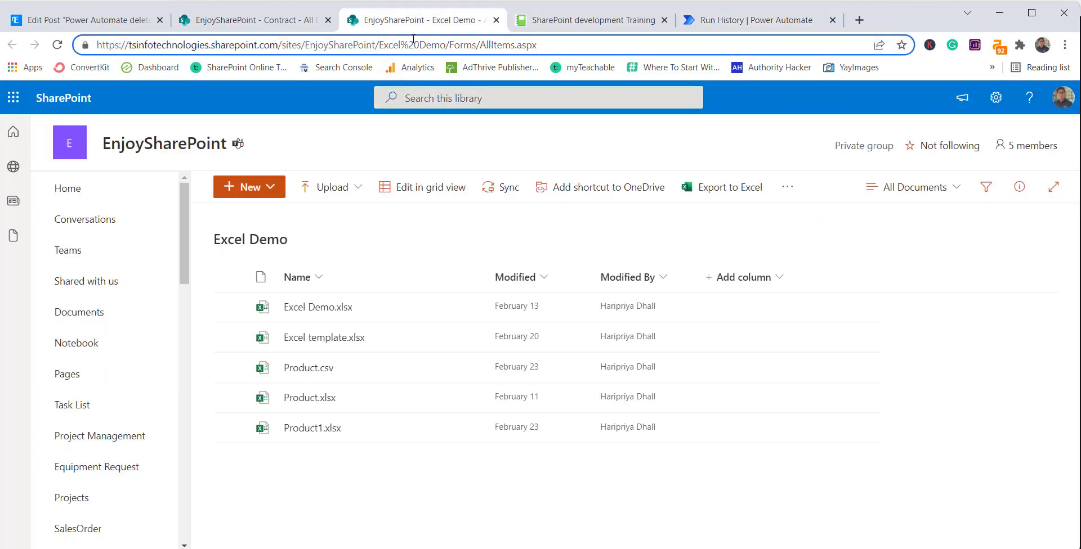
key("Return")
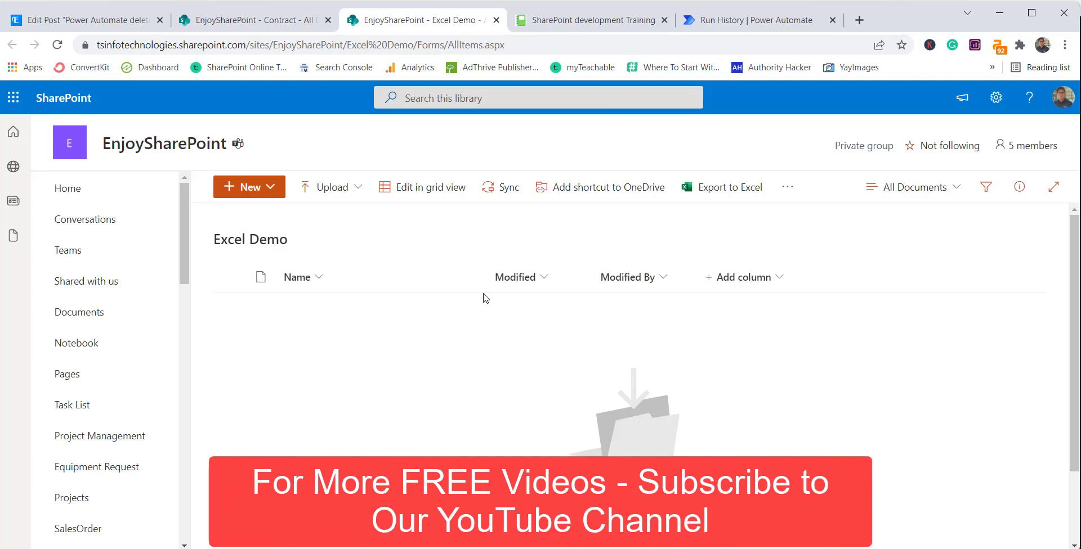
left_click(276, 17)
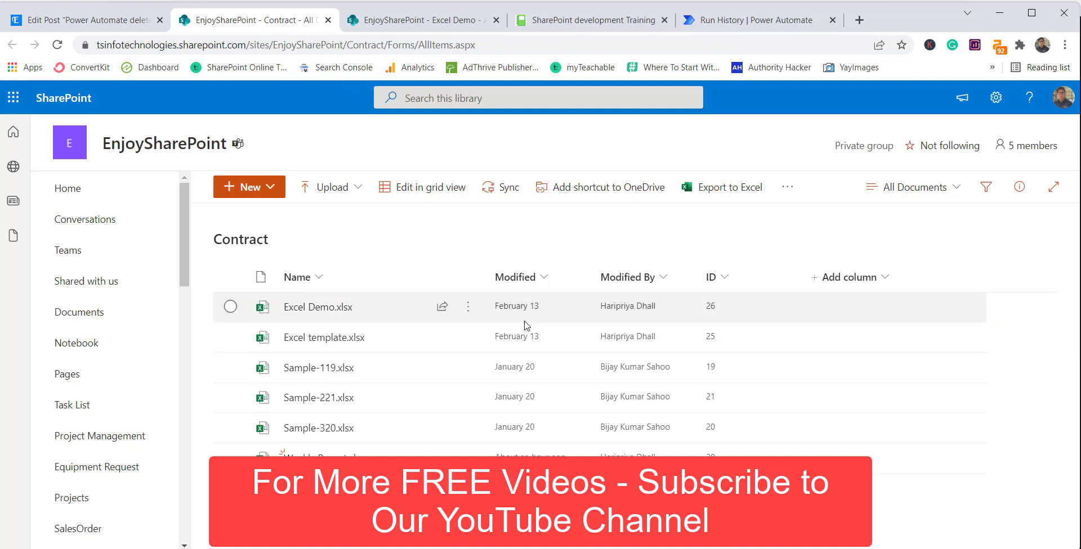